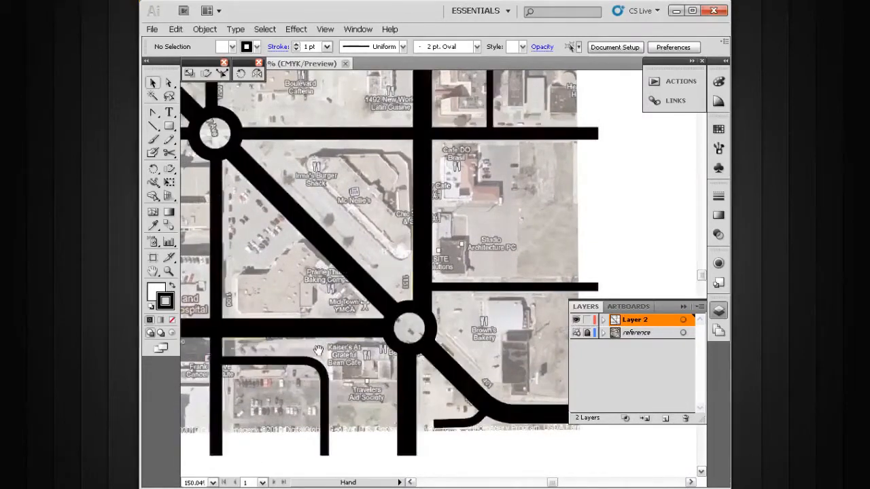
- Show Layer 2 with the traced roads over the reference map
left_click_drag(318, 350, 443, 329)
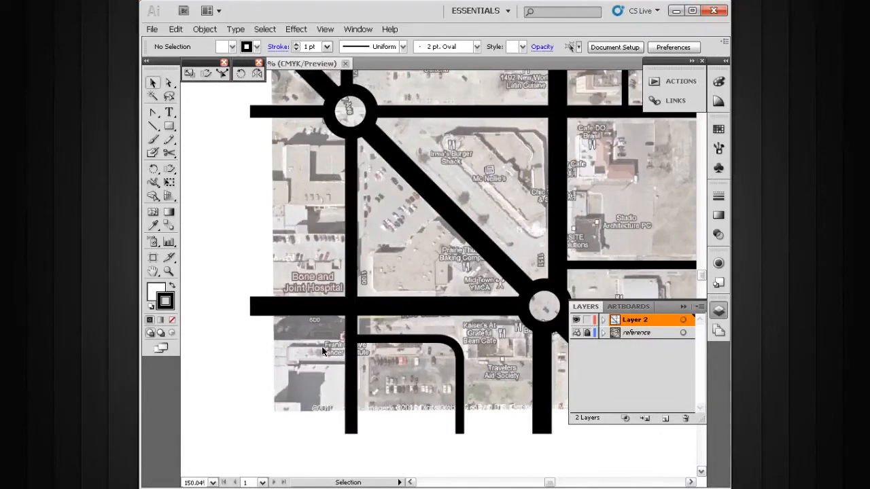
left_click(684, 309)
left_click_drag(550, 233, 443, 362)
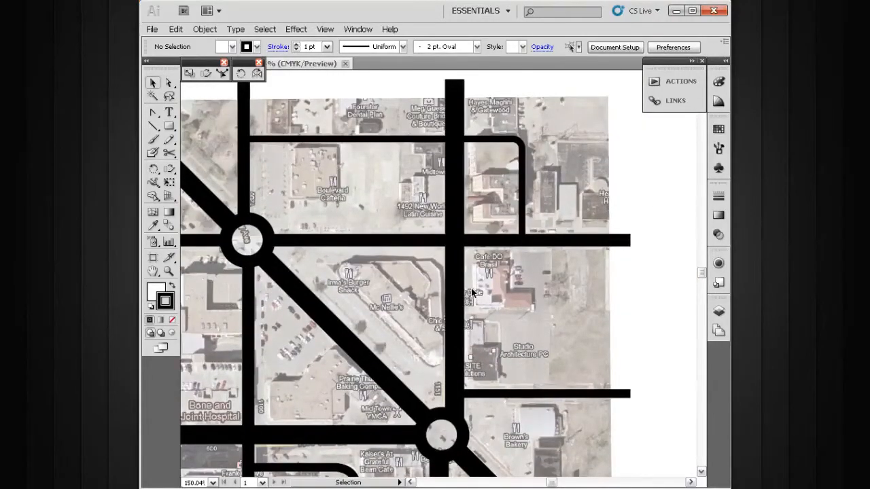
left_click_drag(408, 334, 481, 295)
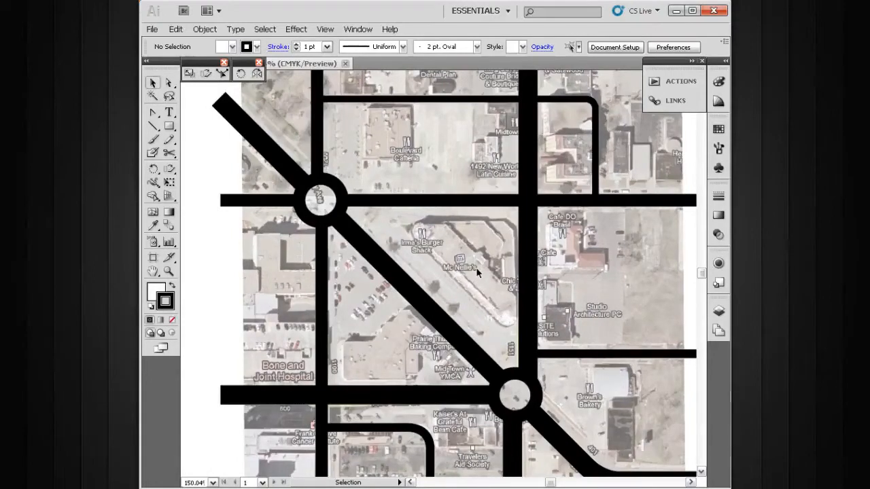
- Add two new layers and move Layer 2 above them, to the top of the layer stack
key("m")
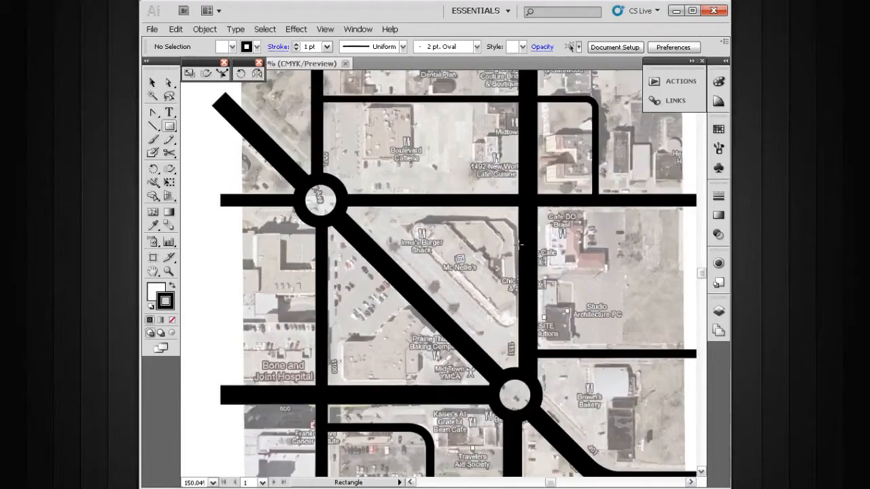
left_click_drag(555, 267, 532, 330)
left_click_drag(522, 155, 269, 296)
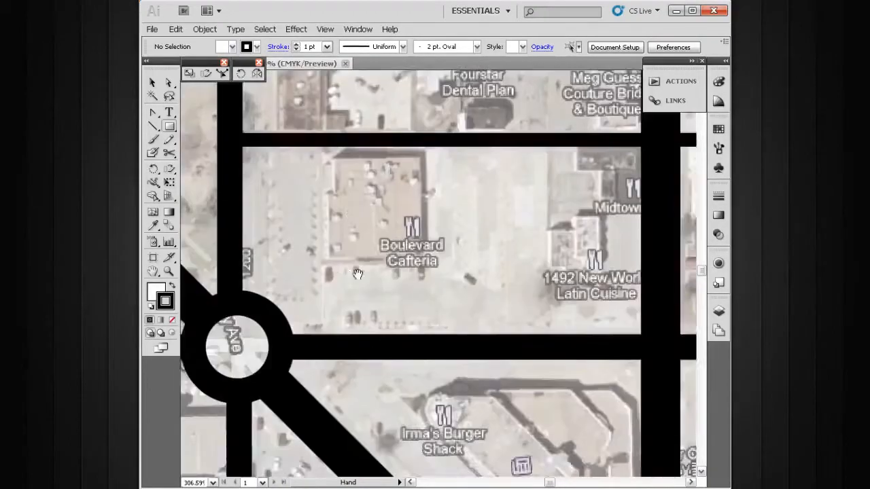
left_click_drag(346, 274, 381, 303)
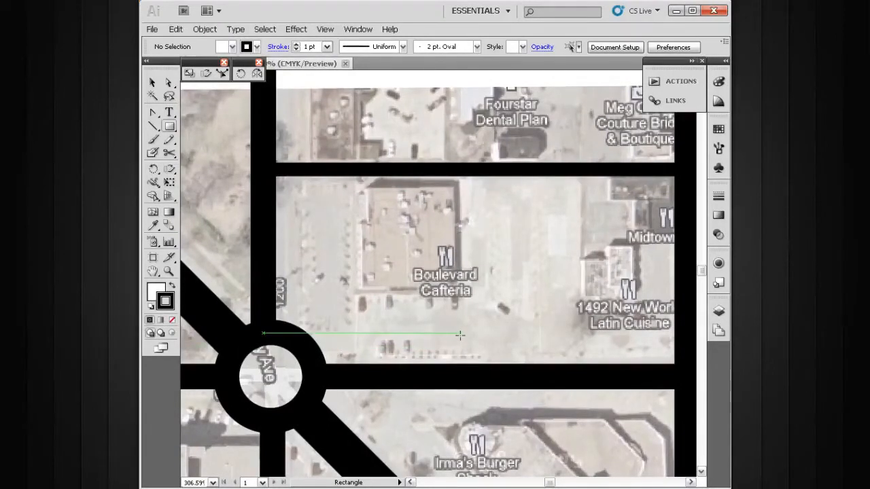
left_click(720, 311)
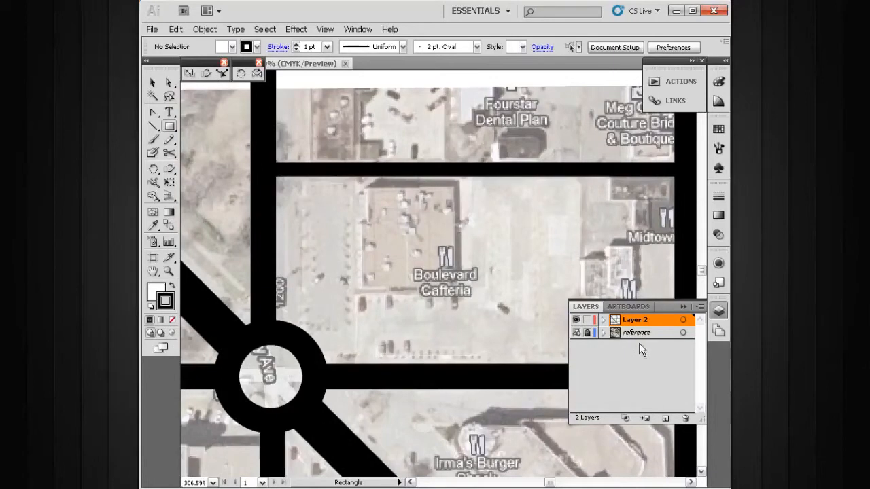
left_click(666, 419)
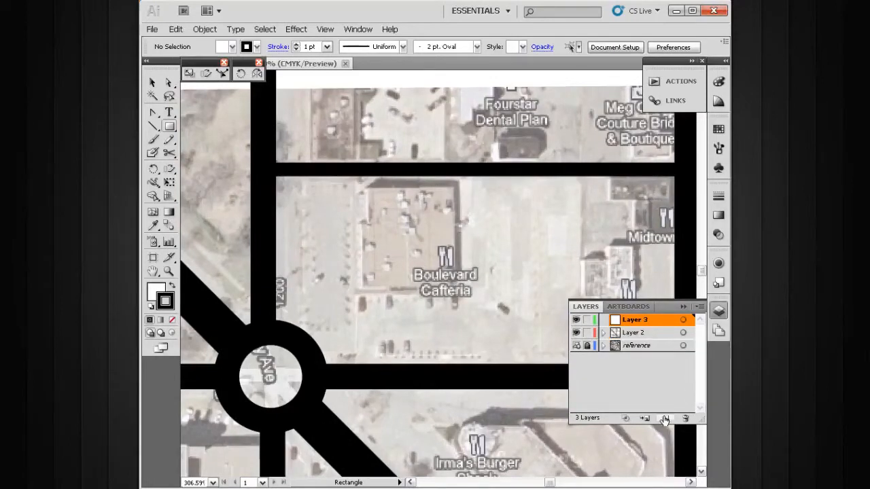
left_click(664, 421)
left_click_drag(633, 349, 633, 319)
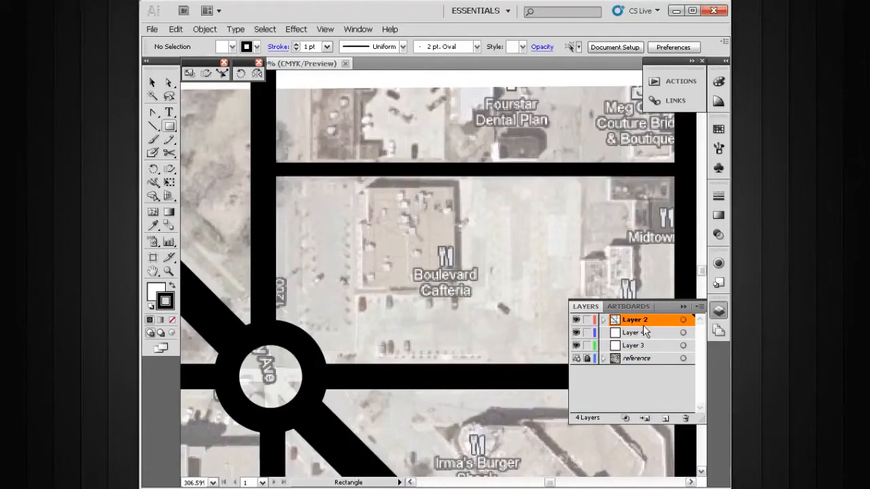
- Rename Layer 2 as roads, Layer 4 as buildings and Layer 3 as terrain
double_click(647, 323)
type("roads")
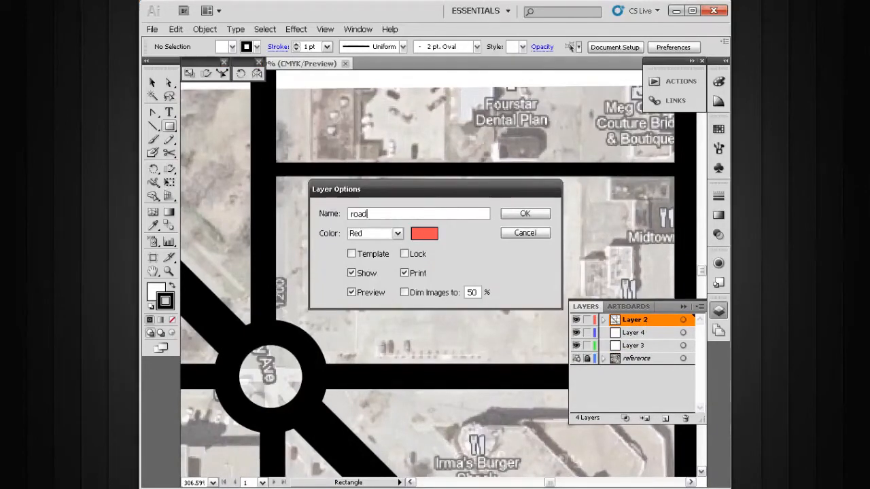
key("Return")
double_click(643, 332)
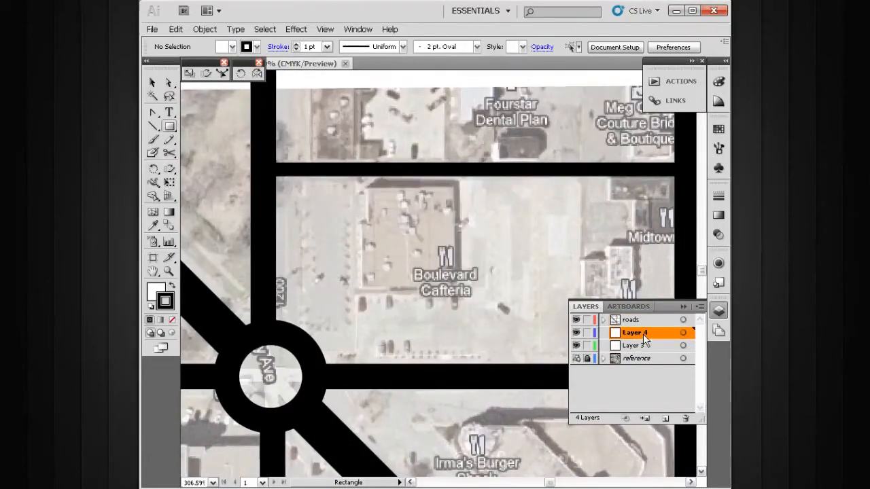
type("buildings")
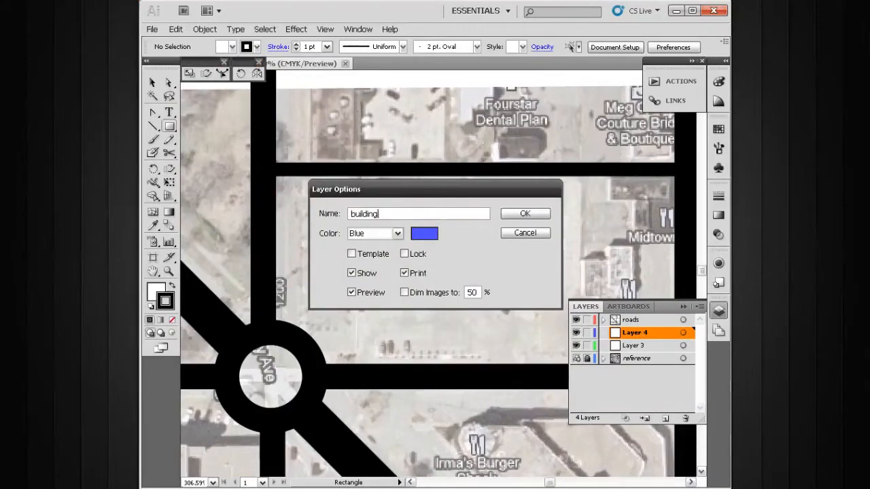
key("Return")
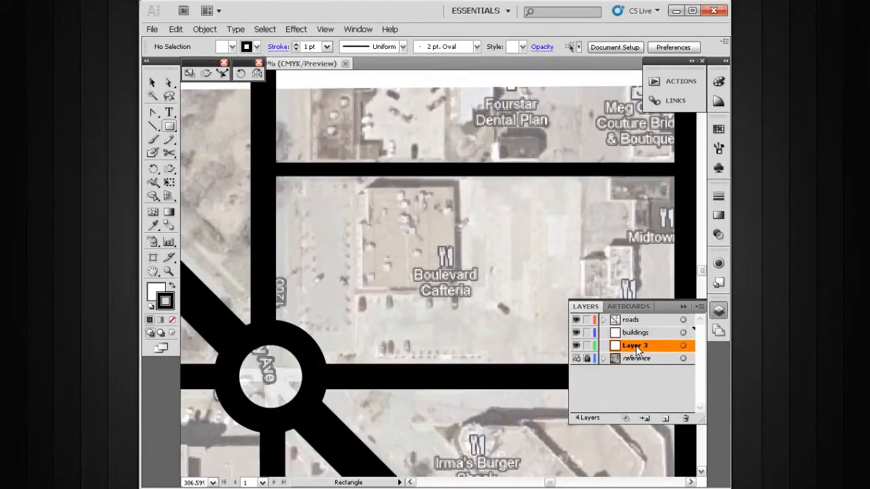
double_click(636, 346)
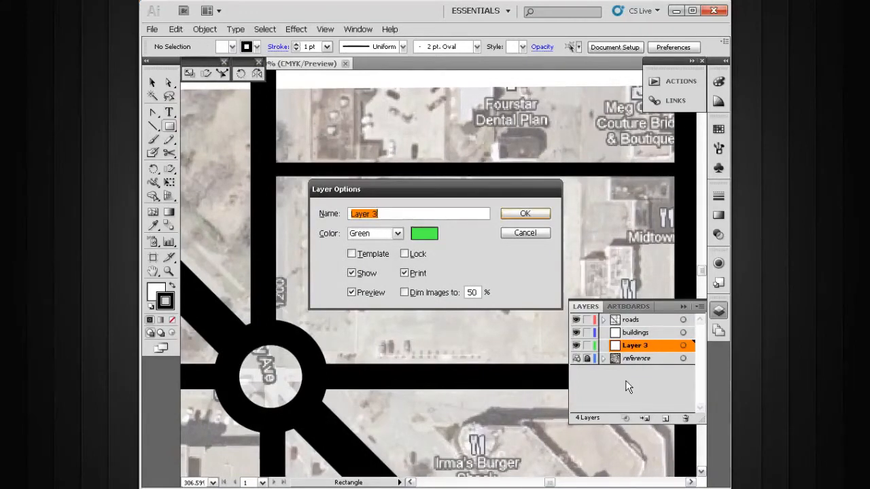
type("terrain")
key("Return")
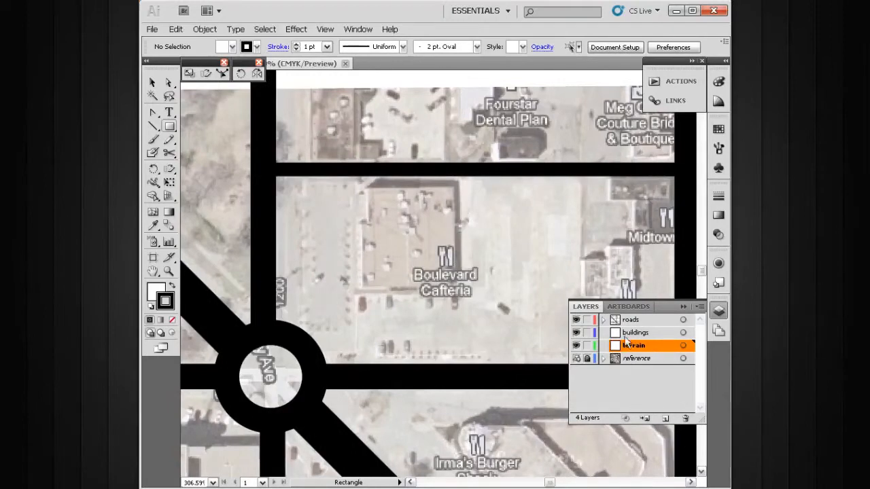
- Lock the terrain and roads layers and make the buildings layer active
left_click_drag(517, 302, 472, 333)
left_click(588, 346)
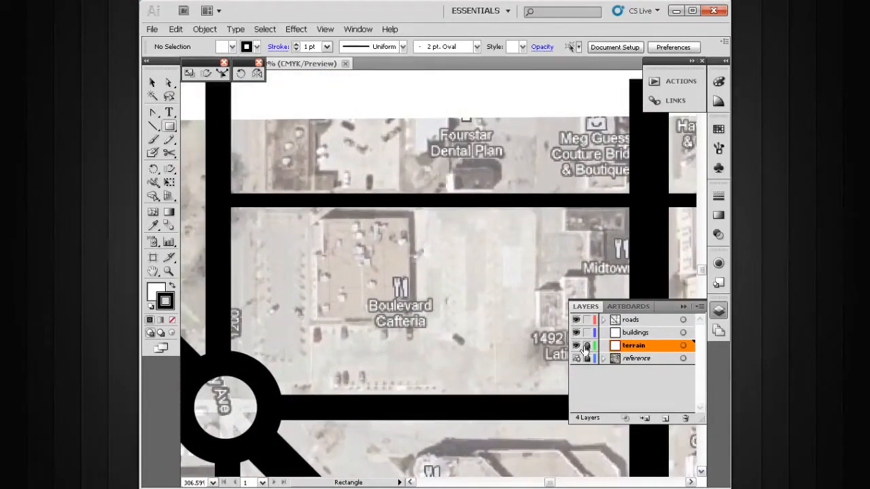
left_click(586, 322)
left_click(630, 334)
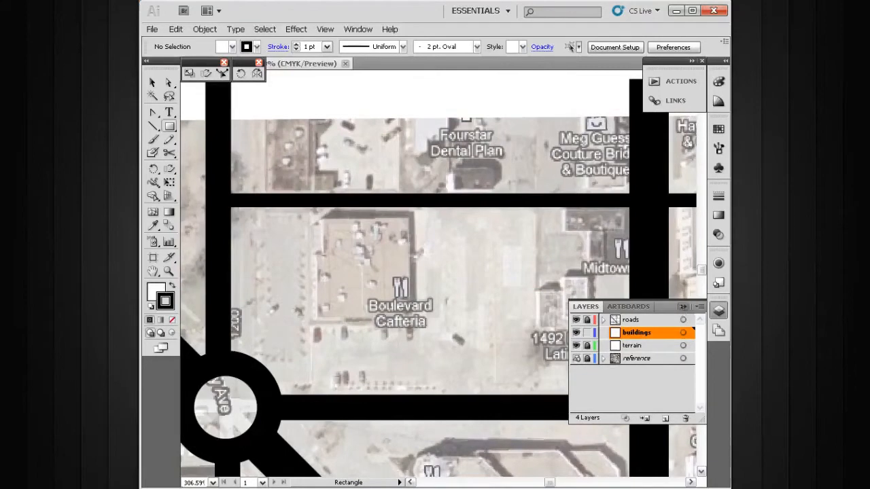
left_click(683, 307)
- Draw a rectangle over the main roof of the Boulevard Cafeteria building
key("space")
left_click_drag(402, 285, 428, 253)
key("ctrl+space")
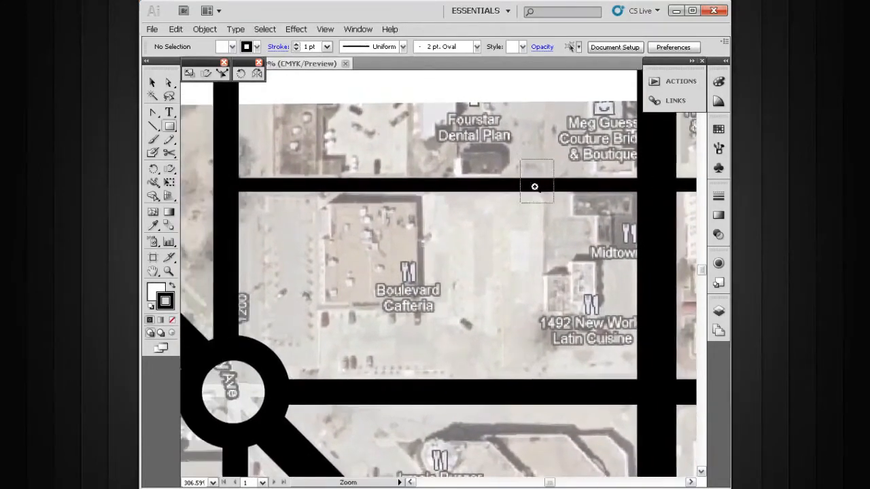
left_click_drag(535, 161, 269, 408)
left_click_drag(421, 289, 435, 328)
left_click_drag(459, 233, 511, 237)
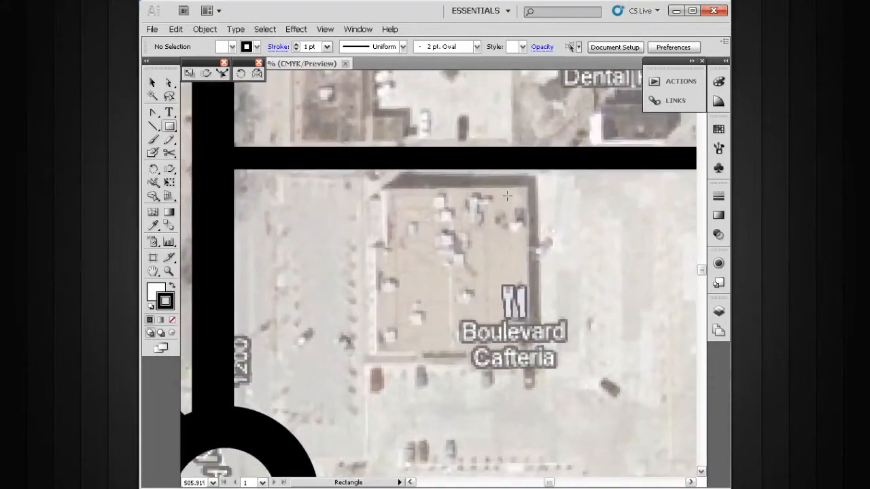
left_click_drag(527, 187, 388, 352)
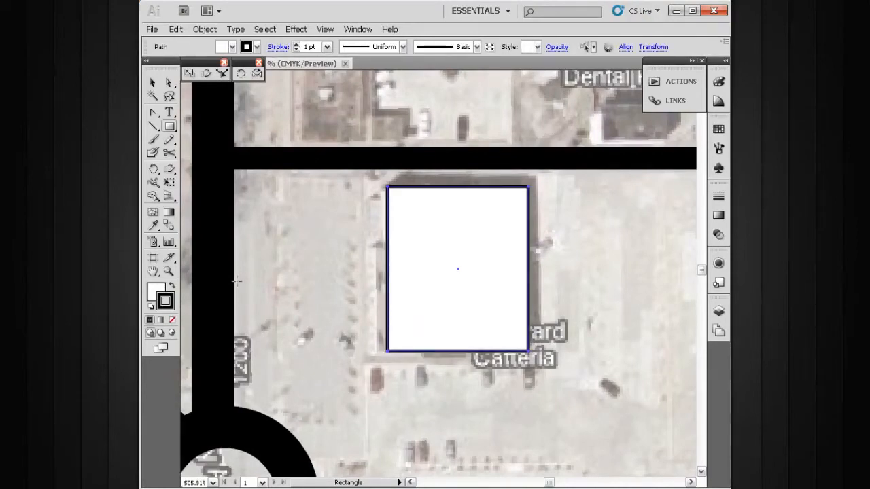
- Remove the stroke from the cafeteria rectangle and fill it with light orange
left_click(172, 319)
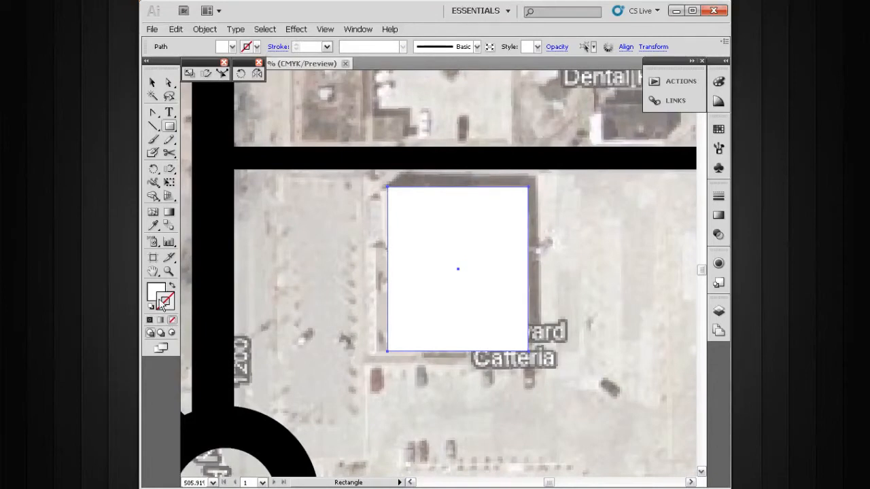
left_click(164, 290)
left_click(718, 129)
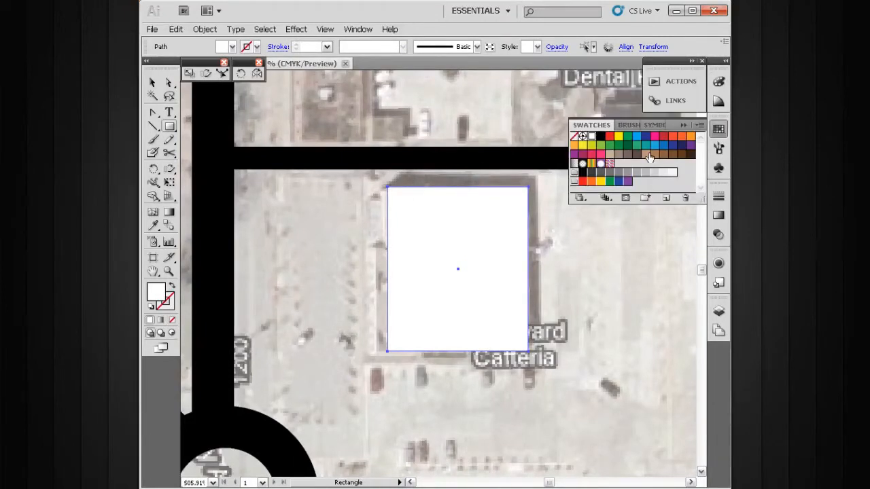
left_click(575, 147)
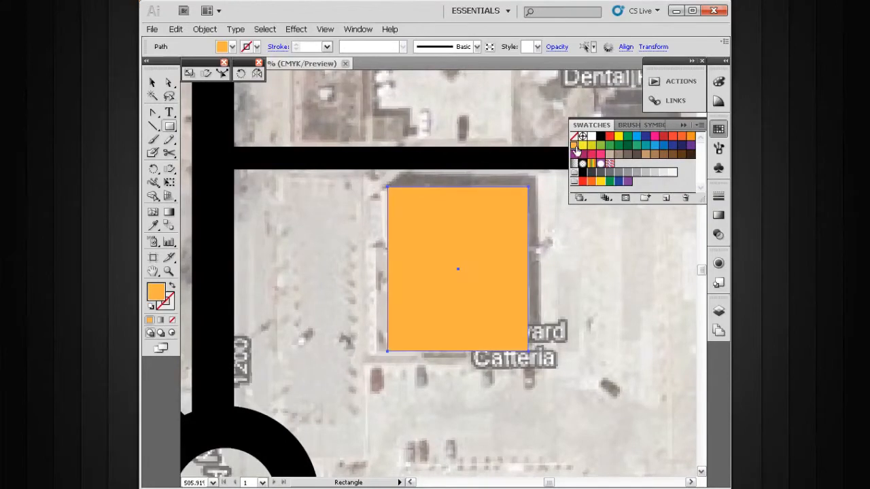
left_click(682, 129)
- Draw a narrow rectangle over the extension on the lower west side of the Boulevard Cafeteria building, overlapping the main block
key("v")
left_click_drag(460, 243, 471, 242)
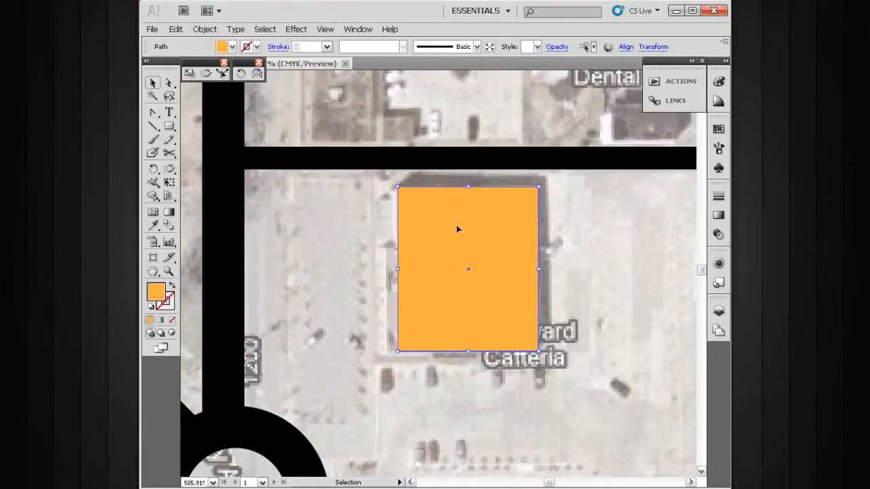
key("m")
left_click_drag(414, 245, 385, 351)
key("v")
left_click_drag(473, 291, 437, 296)
left_click(507, 295, "ctrl+alt")
left_click(507, 295, "ctrl+alt")
left_click_drag(512, 288, 456, 259)
left_click_drag(367, 236, 455, 240)
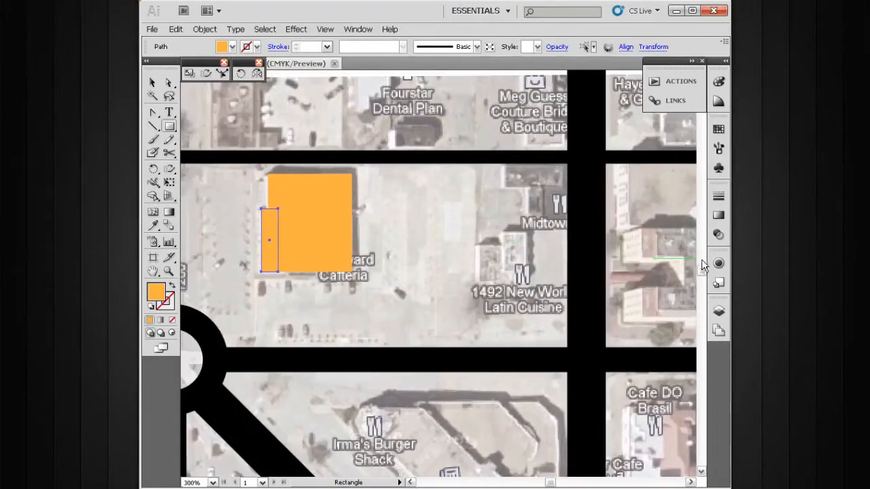
- Hide the roads layer so the reference map beneath it can be traced
left_click(718, 310)
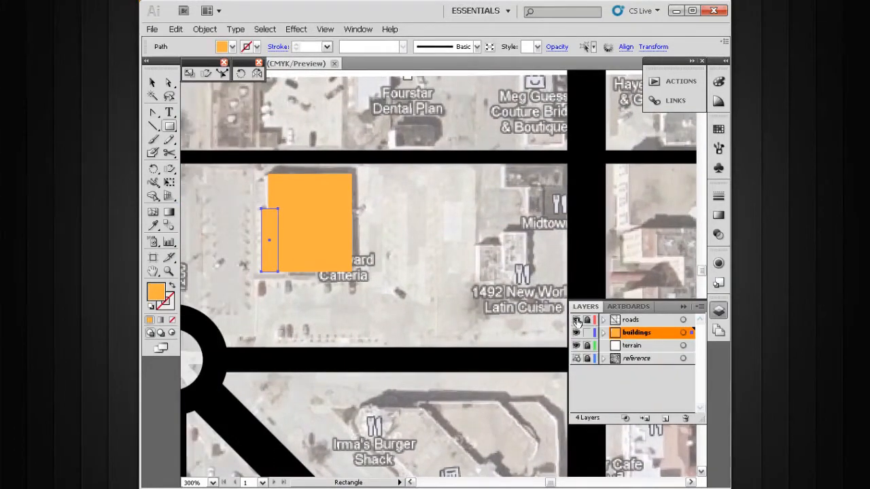
left_click(577, 321)
left_click(683, 307)
- Draw two adjoining rectangles over the building at the 1492 New World Latin Cuisine label
left_click_drag(599, 271, 522, 277)
left_click_drag(580, 138, 372, 372)
left_click_drag(394, 293, 444, 319)
left_click_drag(444, 276, 407, 345)
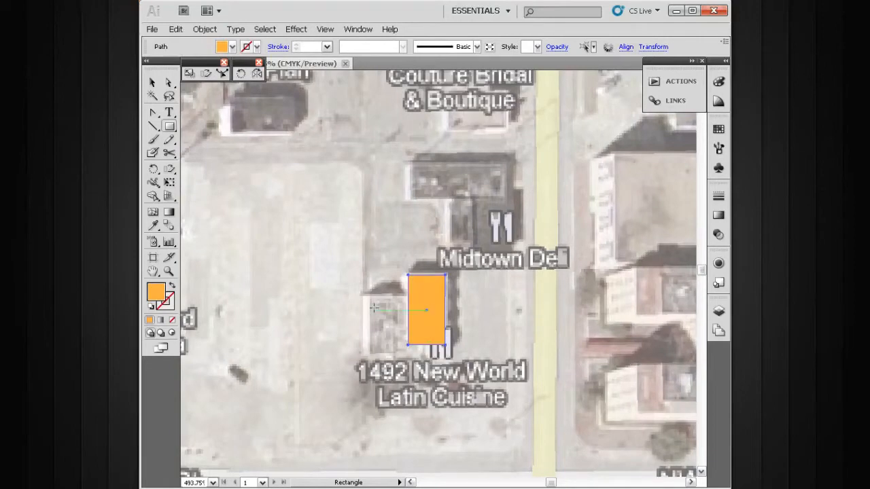
left_click_drag(365, 298, 408, 358)
- Draw a wide rectangle and an overlapping, nearly square one over the two parts of the Midtown Deli building
left_click_drag(495, 293, 389, 342)
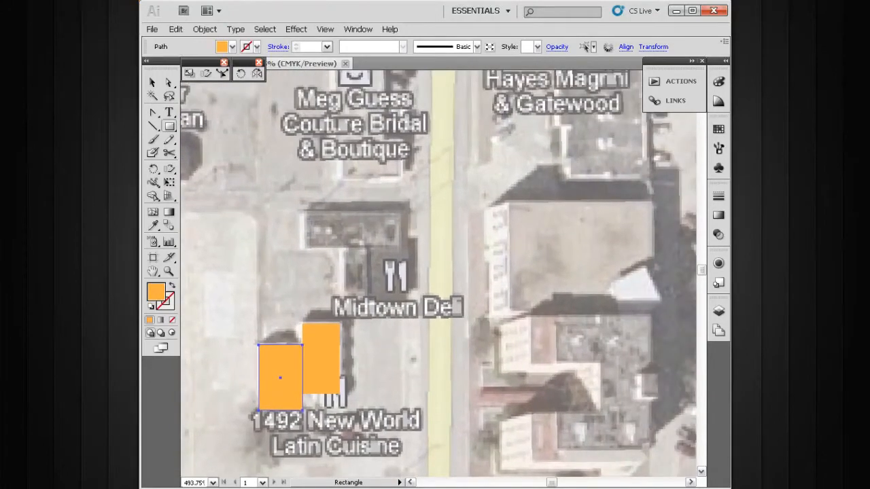
left_click_drag(303, 211, 399, 246)
key("space")
left_click_drag(393, 299, 393, 304)
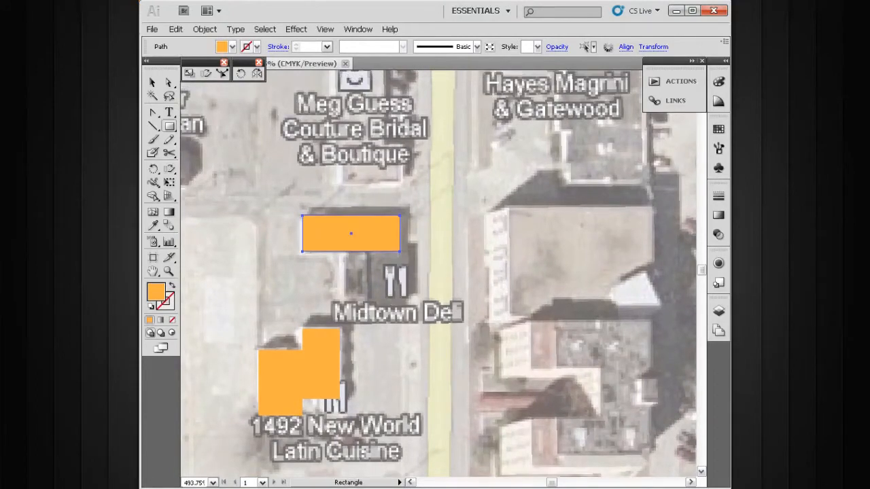
left_click_drag(409, 246, 344, 309)
- Draw a large rectangle over the roof of the building across the yellow road, east of Midtown Deli
key("space")
left_click_drag(437, 290, 407, 338)
left_click_drag(458, 357, 402, 277)
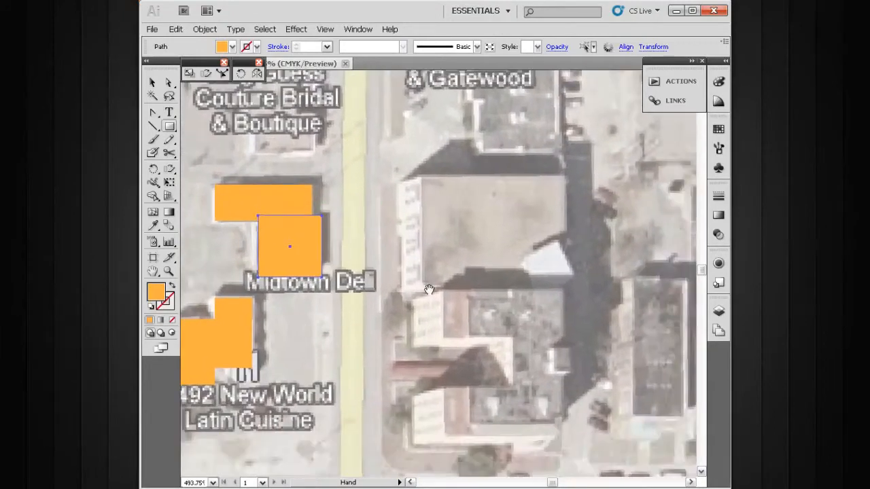
left_click_drag(476, 311, 406, 267)
left_click_drag(377, 172, 521, 280)
- Try covering the notched building directly north of NW 11th St with a single rectangle
key("space")
left_click_drag(482, 313, 413, 264)
key("space")
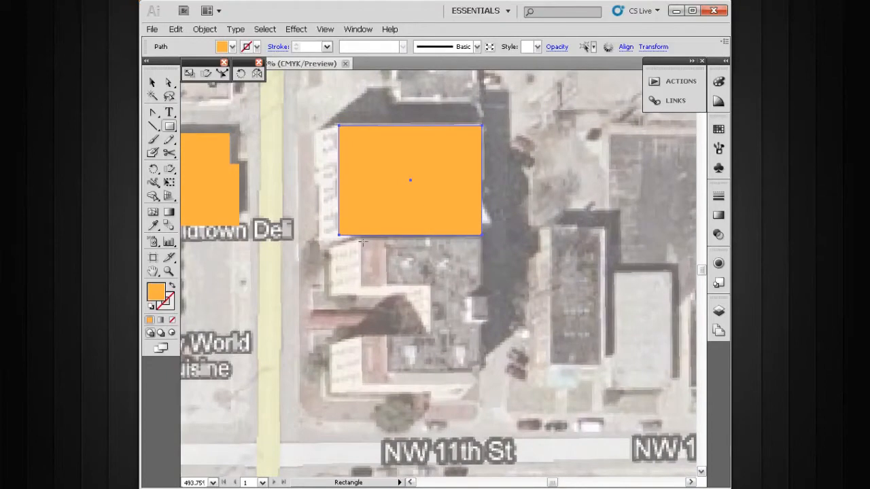
key("space")
left_click_drag(450, 310, 379, 289)
key("space")
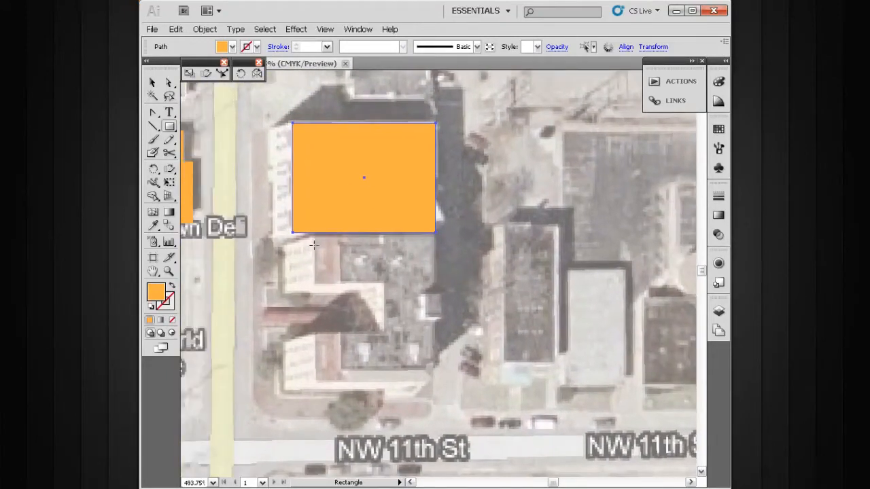
left_click_drag(313, 237, 436, 383)
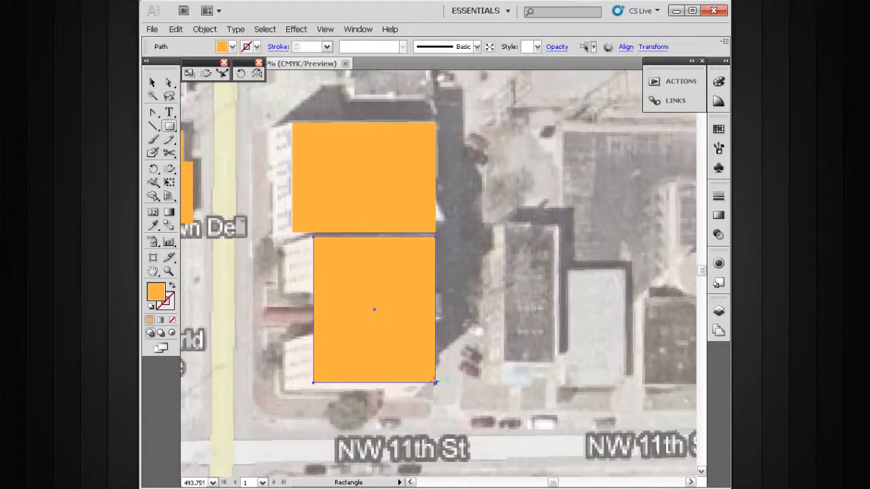
key("ctrl+z")
- Draw a rectangle over the notched building's western entrance recess and a larger overlapping one over its main block, north of NW 11th St
left_click_drag(378, 287, 331, 328)
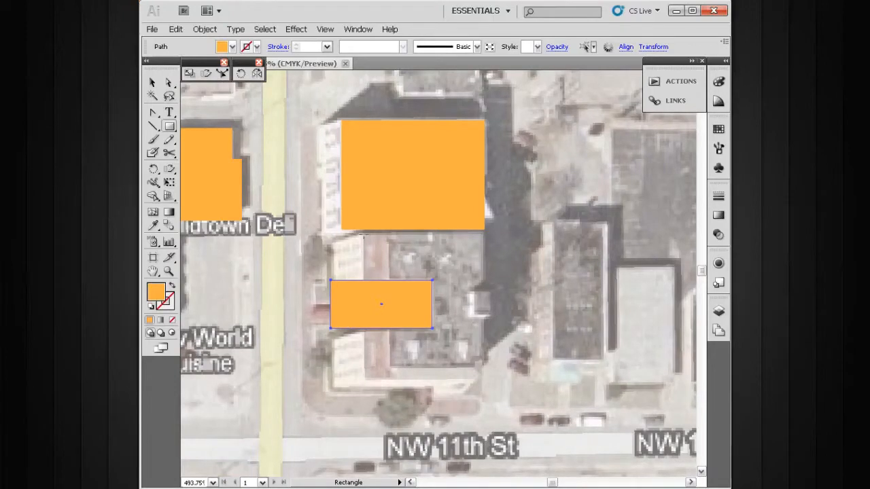
left_click_drag(363, 235, 371, 246)
left_click_drag(407, 279, 483, 375)
key("space")
left_click_drag(464, 304, 494, 336)
key("ctrl+alt+space")
left_click(432, 321, "ctrl+alt")
left_click(432, 320, "ctrl+alt")
key("space")
left_click_drag(447, 301, 456, 328)
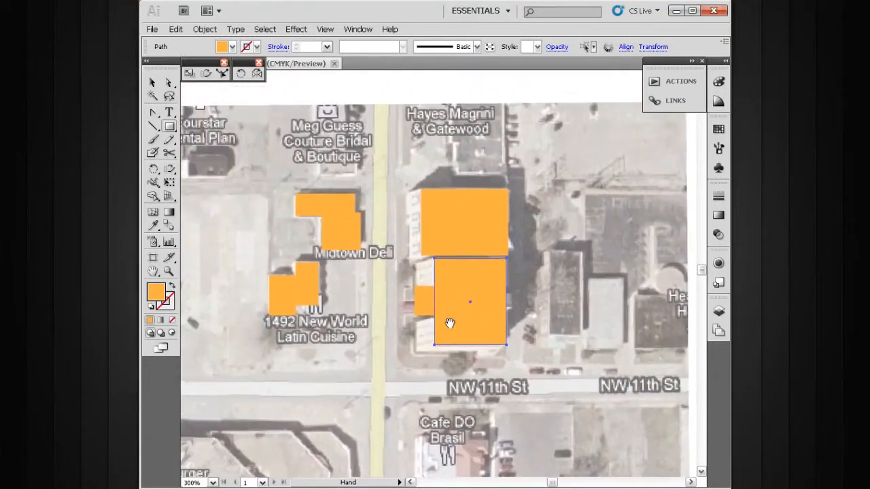
- Cut the western recess out of the notched building's footprint with Shape Builder, removing the overlap and the leftover piece outside the main block
left_click(153, 197)
left_click_drag(586, 149, 333, 392)
left_click_drag(423, 305, 423, 293)
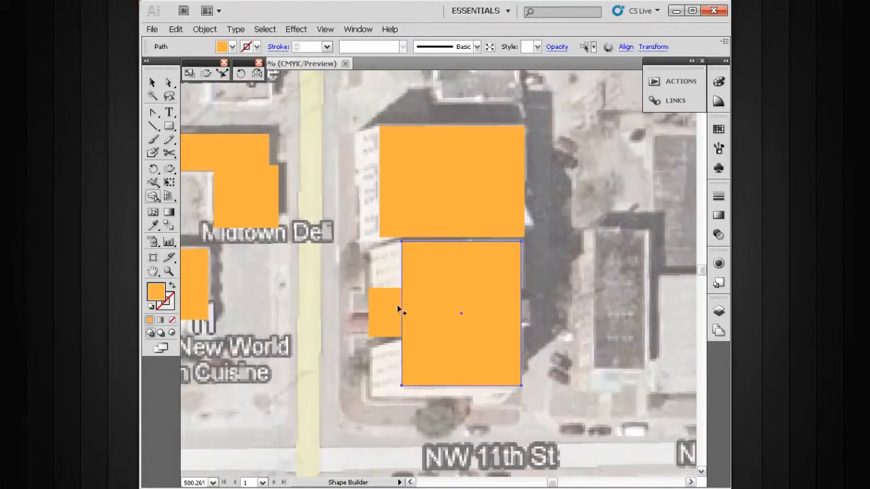
left_click_drag(380, 270, 425, 321)
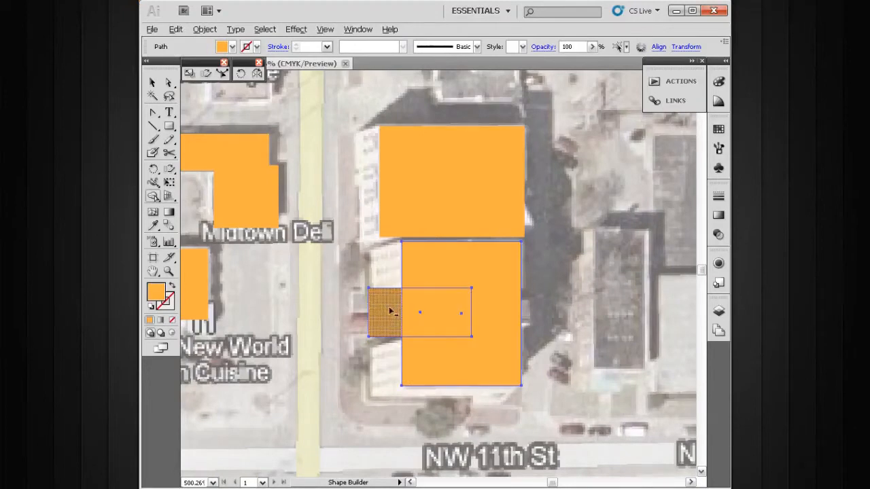
left_click(425, 311, "alt")
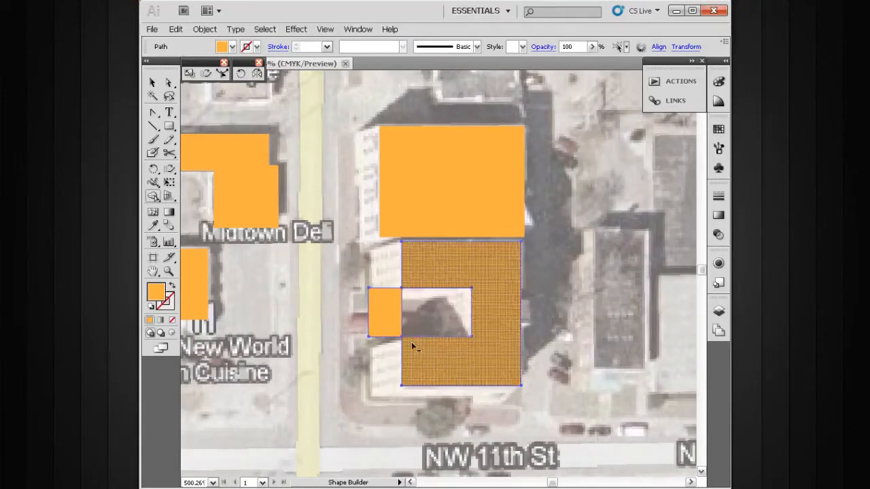
left_click(389, 314, "alt")
- Merge the two adjoining rectangles over the 1492 New World Latin Cuisine building into one footprint with Shape Builder
left_click(325, 336, "ctrl")
left_click_drag(318, 322, 472, 338)
left_click_drag(336, 275, 409, 345)
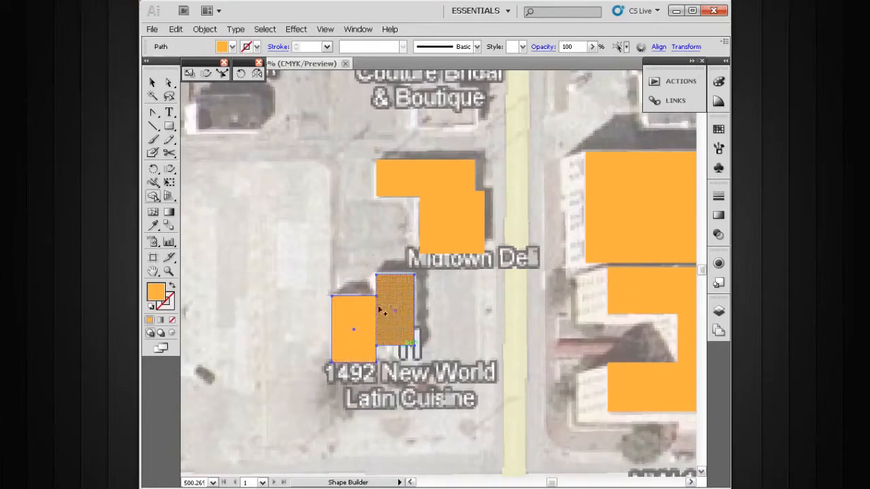
left_click_drag(354, 316, 405, 314)
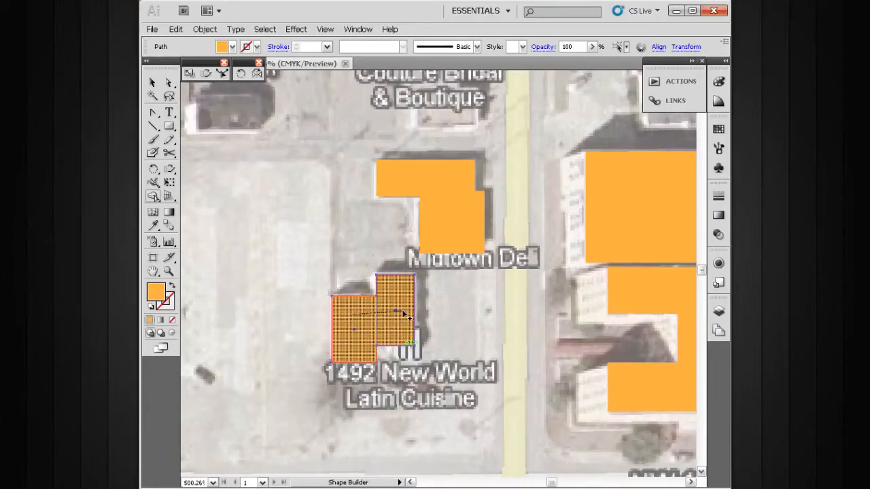
left_click_drag(406, 315, 406, 315)
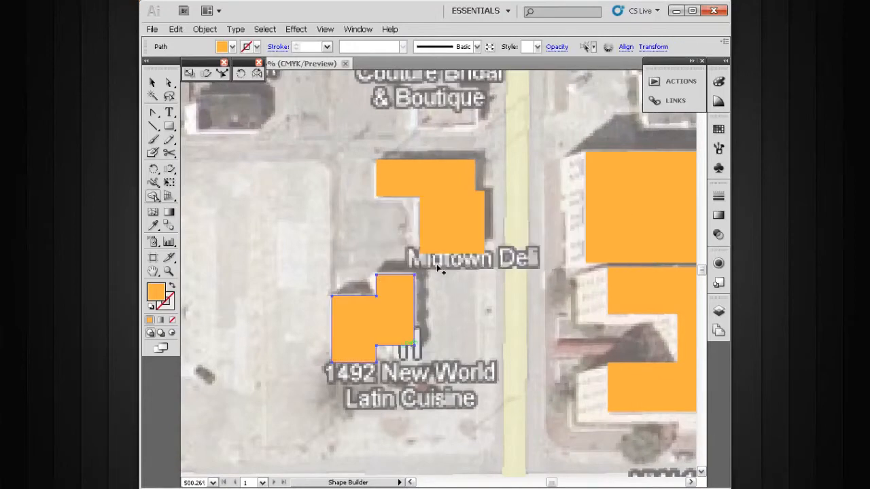
- Merge the overlapping rectangles over the cafeteria building into one footprint with Shape Builder
scroll(439, 283, "up", 2)
left_click_drag(437, 229, 443, 253)
left_click_drag(297, 325, 511, 306)
left_click_drag(274, 339, 423, 333)
left_click_drag(421, 365, 338, 307)
left_click_drag(395, 297, 333, 297)
- Survey the map for the next untraced building, from east of the notched building down to Classen Dr and NW 10th St
left_click(526, 289, "ctrl")
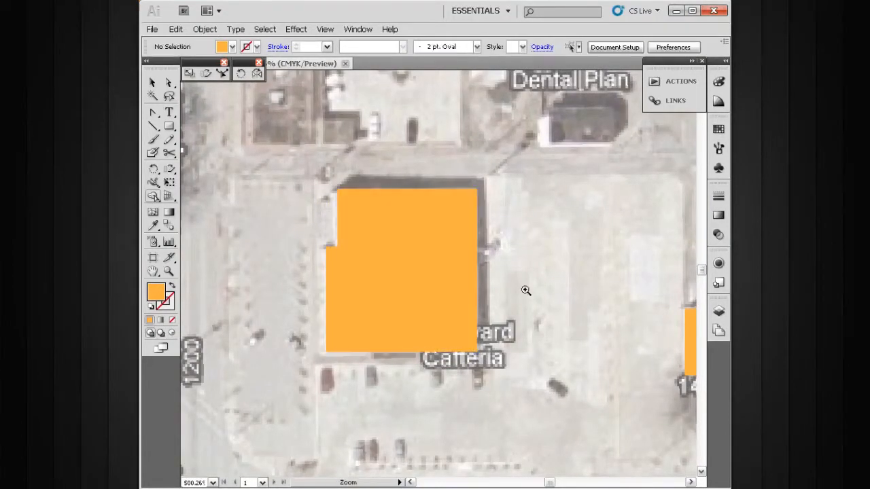
left_click(514, 318, "ctrl+alt")
left_click(515, 318, "ctrl+alt")
left_click_drag(540, 286, 418, 291)
left_click_drag(495, 291, 385, 275)
key("v")
left_click_drag(475, 259, 417, 258)
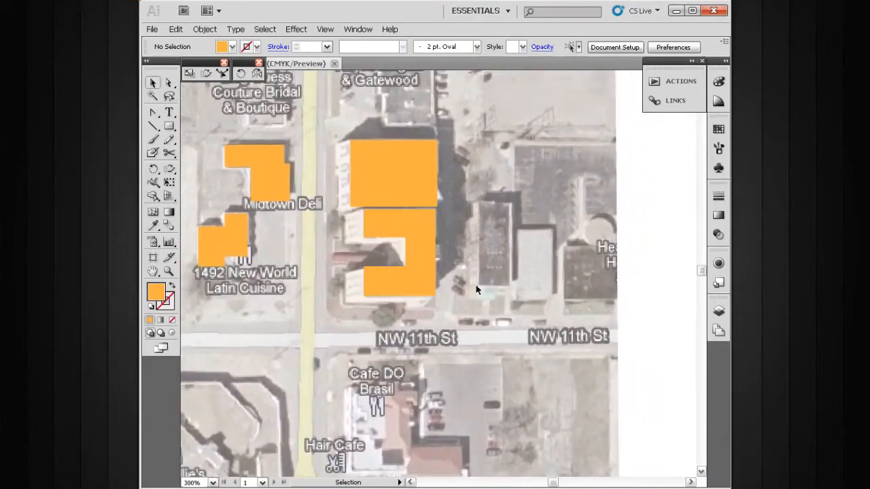
left_click_drag(322, 346, 461, 229)
left_click_drag(411, 330, 618, 186)
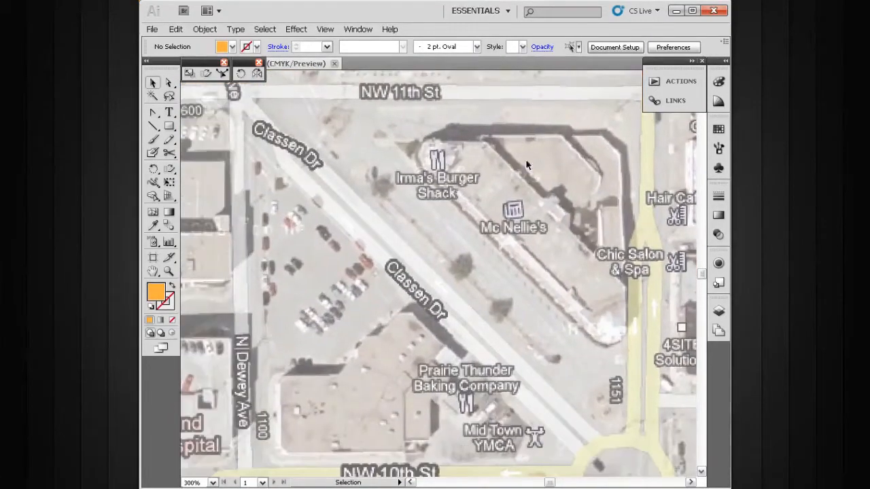
left_click_drag(414, 322, 457, 243)
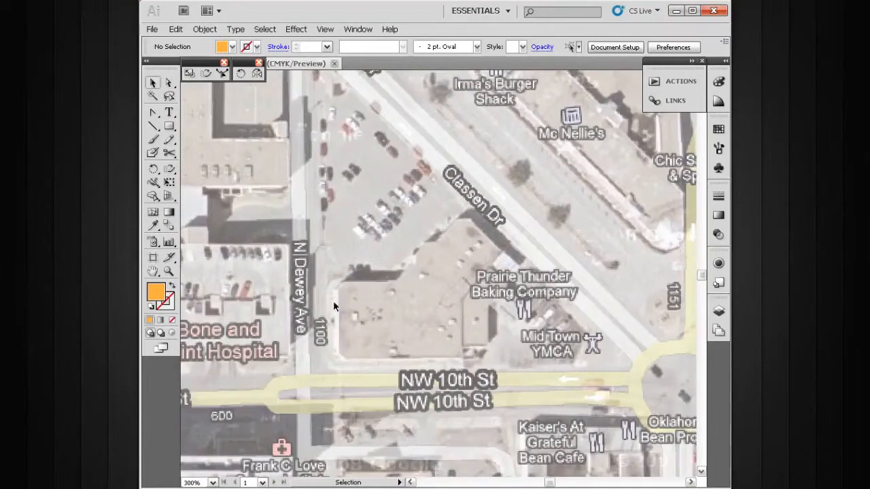
- Draw a large rectangle over the Prairie Thunder building's main block and a narrow upright one over its eastern extension
left_click_drag(549, 204, 355, 400)
left_click_drag(438, 302, 410, 333)
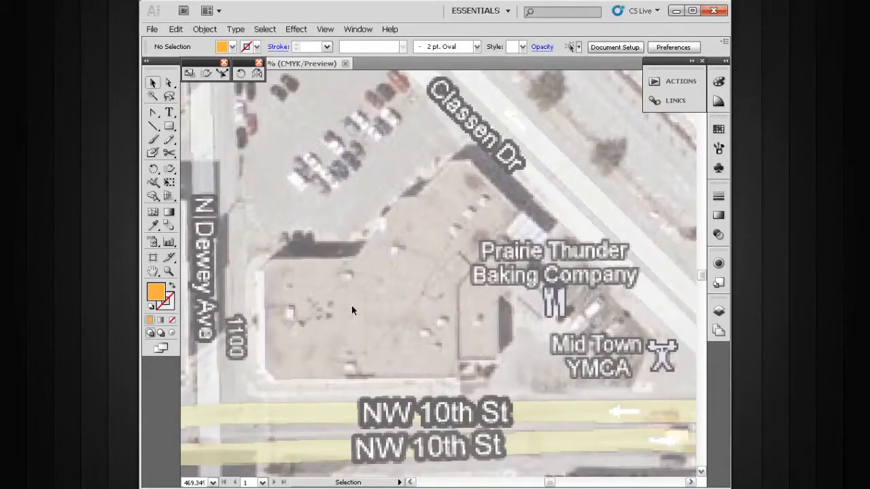
key("m")
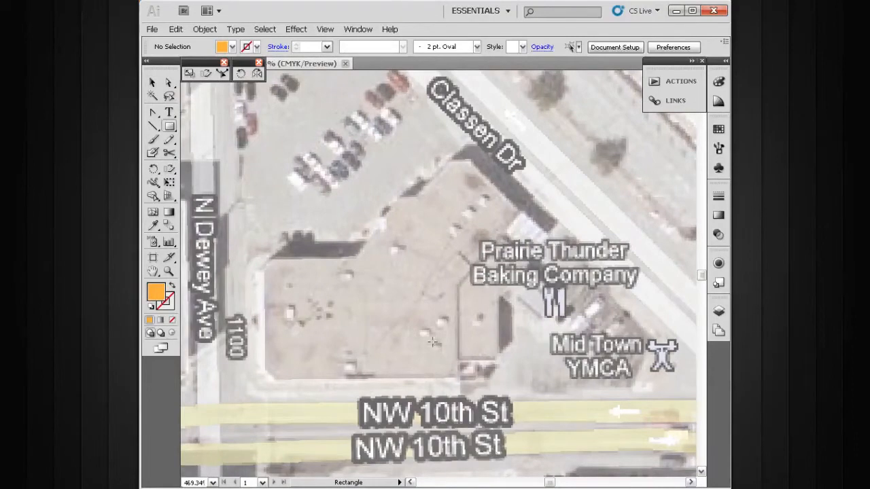
left_click_drag(458, 379, 264, 257)
scroll(422, 347, "right", 3)
left_click_drag(425, 356, 382, 262)
left_click_drag(479, 277, 487, 314)
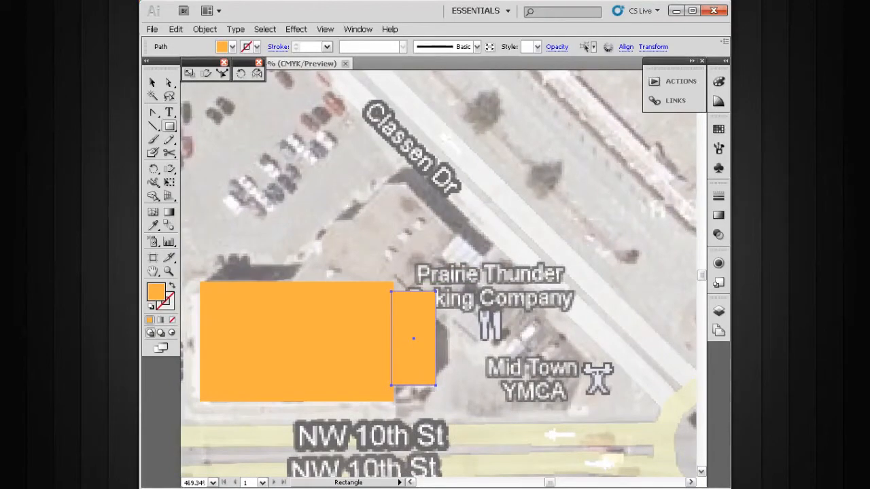
- Draw a rectangle for the building's diagonal wing, rotated about 45° and enlarged to fit the roof beside Classen Dr
left_click_drag(337, 202, 450, 262)
key("v")
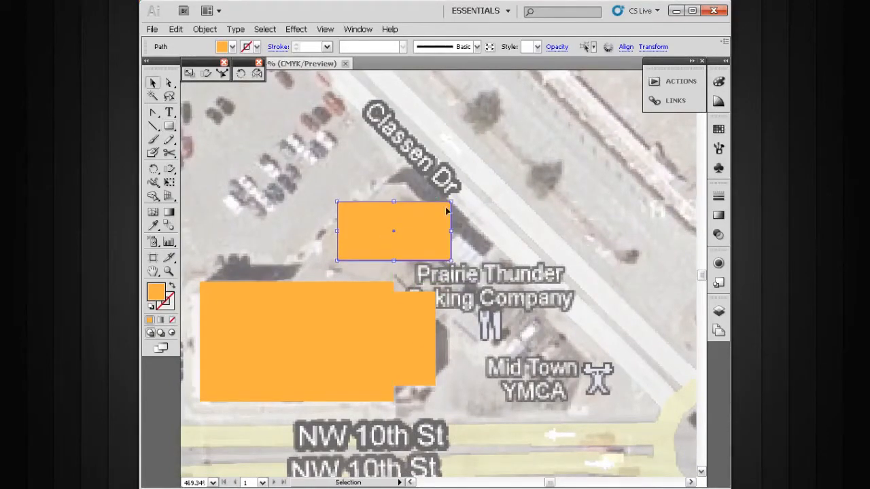
left_click_drag(455, 201, 436, 184)
left_click_drag(411, 220, 289, 195)
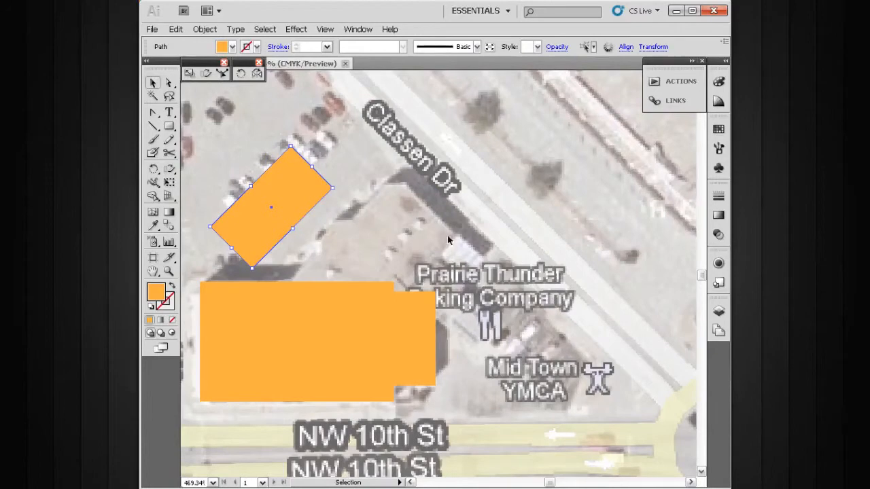
left_click_drag(292, 195, 457, 240)
key("space")
left_click_drag(417, 266, 410, 227)
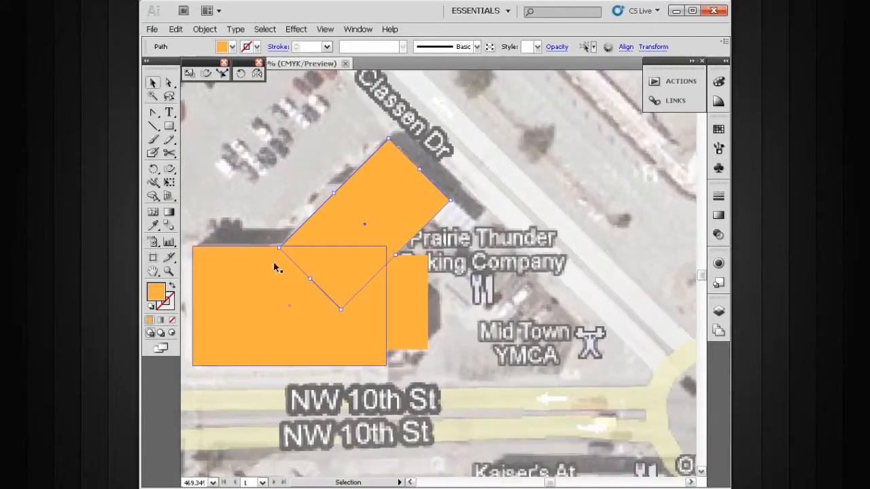
key("space")
left_click_drag(242, 256, 303, 250)
key("space")
left_click_drag(368, 274, 326, 275)
left_click(513, 182)
- Duplicate the diagonal wing's rectangle, turn the copy about 90°, and shrink it to cover the wing's projection toward the Prairie Thunder label
key("space")
left_click_drag(492, 208, 447, 217)
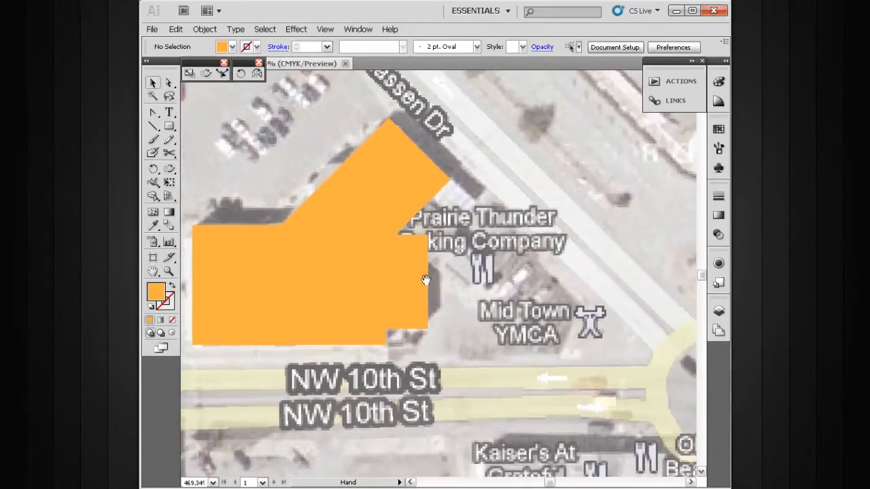
left_click_drag(420, 278, 387, 291)
left_click_drag(451, 249, 426, 270)
key("space")
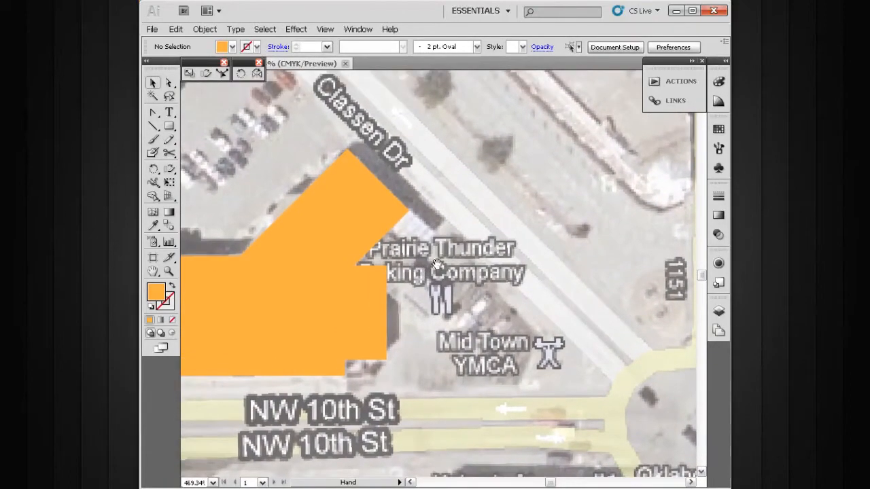
left_click_drag(381, 222, 548, 231)
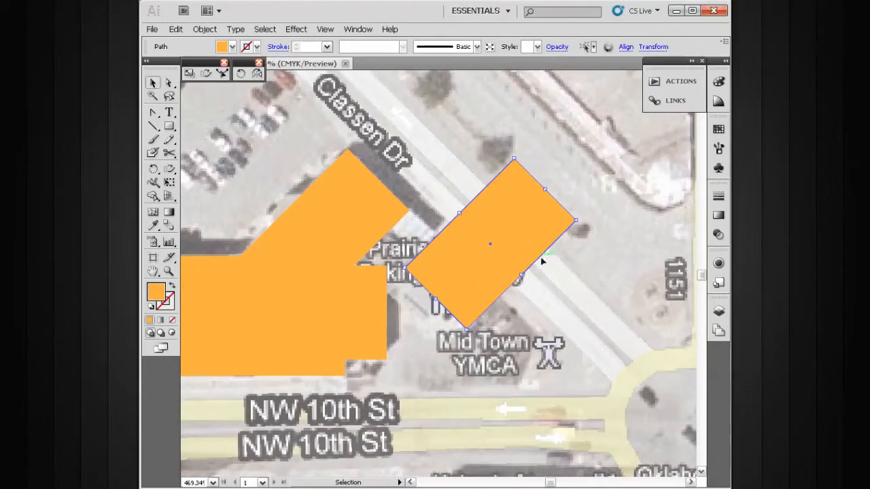
key("r")
left_click_drag(540, 269, 409, 258)
key("v")
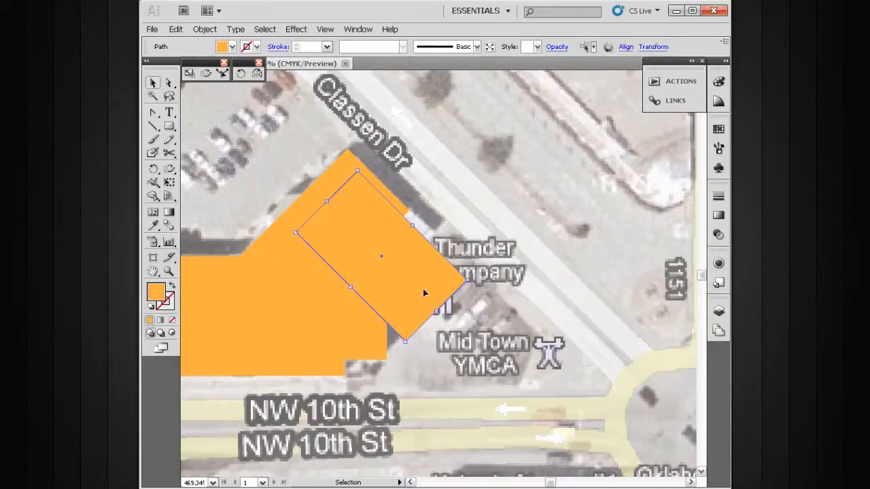
left_click_drag(408, 342, 397, 285)
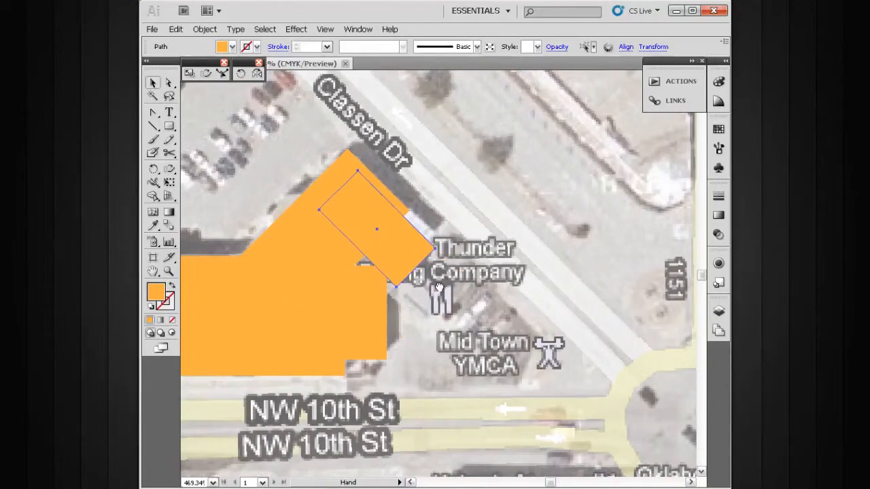
scroll(412, 306, "left", 2)
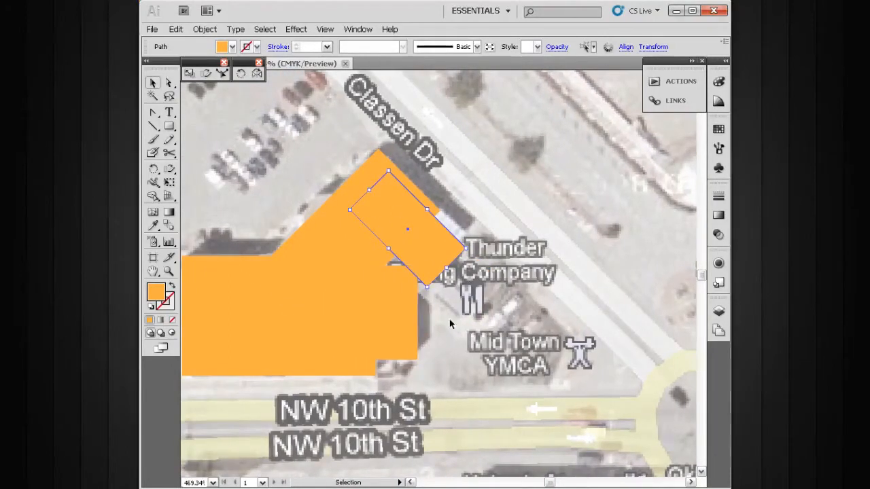
scroll(439, 329, "right", 1)
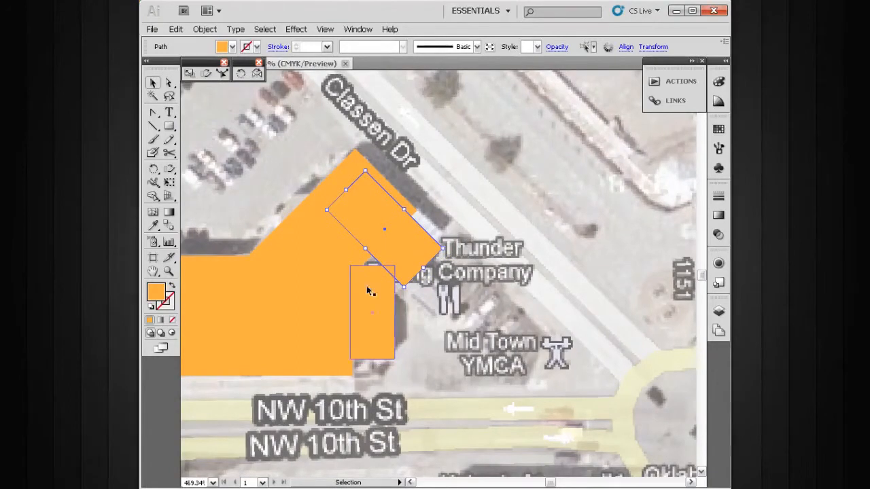
- Adjust the narrow upright rectangle so only a slim strip extends east of the building's main block
mouse_move(370, 313)
left_mouse_down()
mouse_move(355, 322)
mouse_move(352, 314)
mouse_move(401, 312)
mouse_move(369, 311)
left_mouse_up()
left_click_drag(359, 274, 359, 264)
left_click_drag(373, 307, 437, 275)
left_click(427, 333)
- Draw an upright rectangle over the main block of the Cafe DO Brasil building, south of NW 11th St
left_click_drag(522, 274, 451, 345)
left_click(479, 327, "ctrl+alt")
left_click(479, 327, "ctrl+alt")
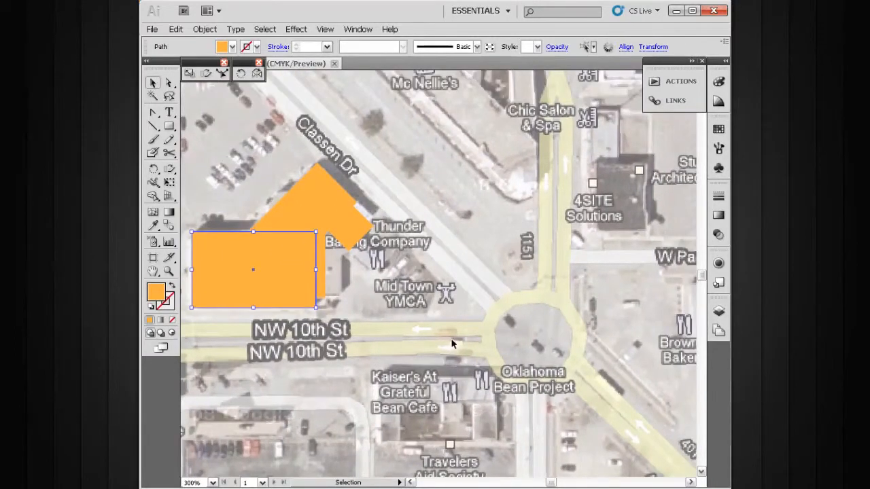
left_click_drag(532, 252, 427, 339)
left_click_drag(516, 317, 461, 397)
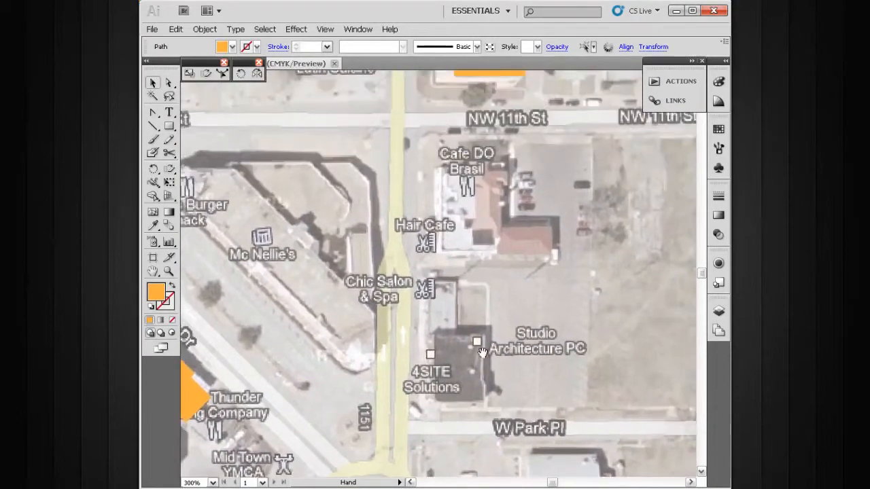
left_click_drag(487, 326, 448, 363)
left_click_drag(447, 299, 446, 318)
key("m")
left_click_drag(593, 173, 307, 453)
left_click_drag(434, 316, 440, 350)
left_click_drag(389, 169, 476, 291)
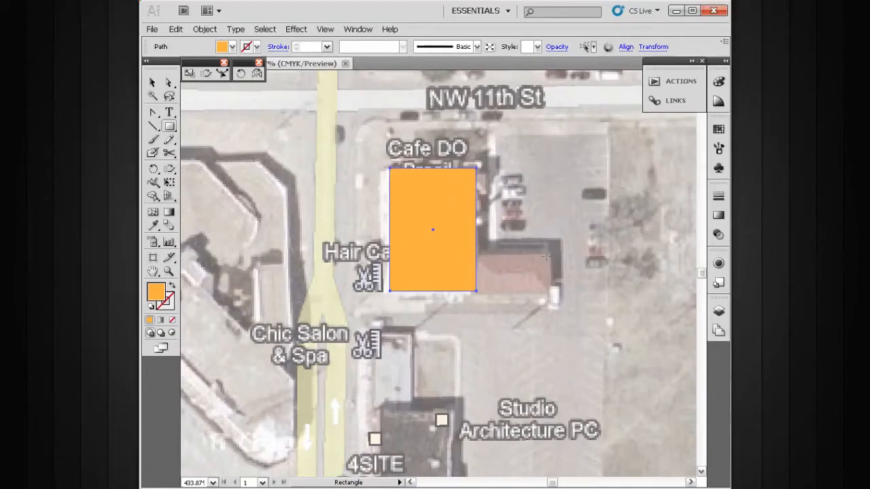
- Draw a smaller overlapping rectangle over the Cafe DO Brasil building's eastern wing, aligned with the main block's lower edge
left_click(545, 291)
left_click(493, 259)
left_click_drag(552, 292, 466, 247)
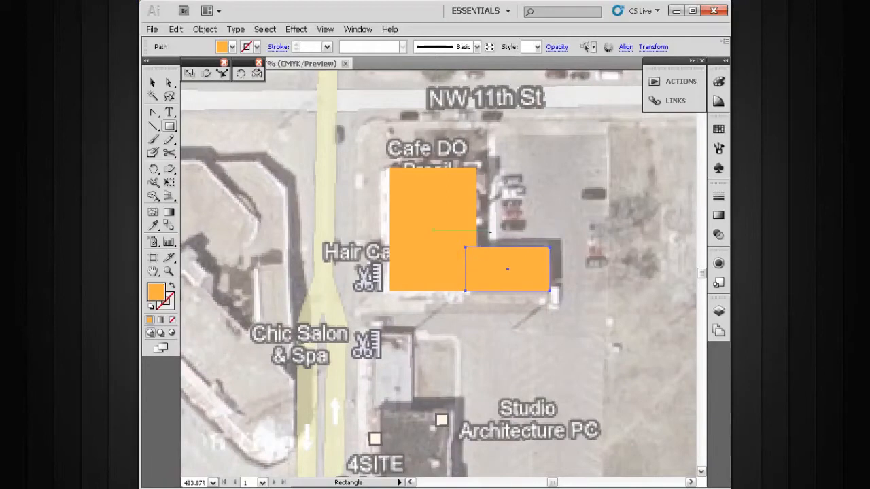
scroll(419, 315, "up", 2)
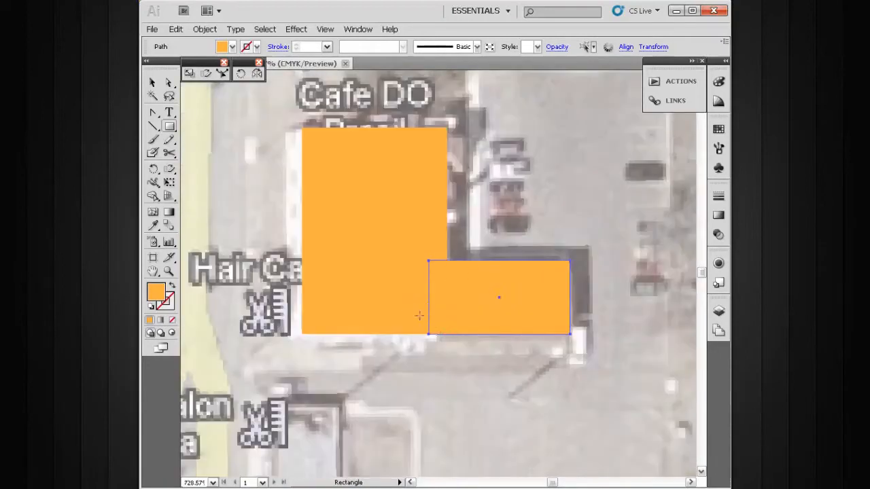
key("v")
mouse_move(505, 319)
left_mouse_down()
mouse_move(514, 293)
mouse_move(512, 313)
left_mouse_up()
- Draw a rectangle over the dark-roofed 4SITE Solutions building north of W Park Pl
left_click(486, 333, "ctrl+alt")
left_click(485, 334, "ctrl+alt")
left_click_drag(431, 317, 519, 333)
left_click_drag(454, 369, 392, 375)
key("m")
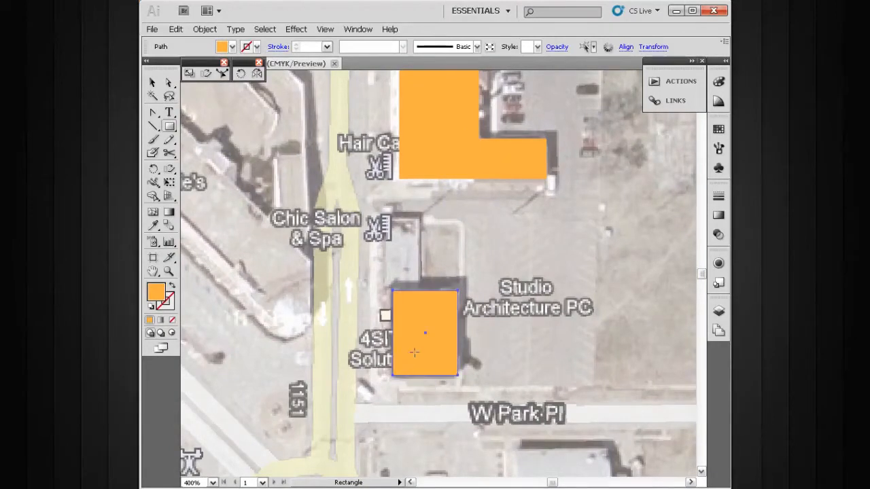
- Survey the remaining blocks for untraced buildings, examining the hospital complex west of N Dewey Ave
left_click_drag(424, 350, 444, 277)
left_click_drag(479, 316, 470, 317)
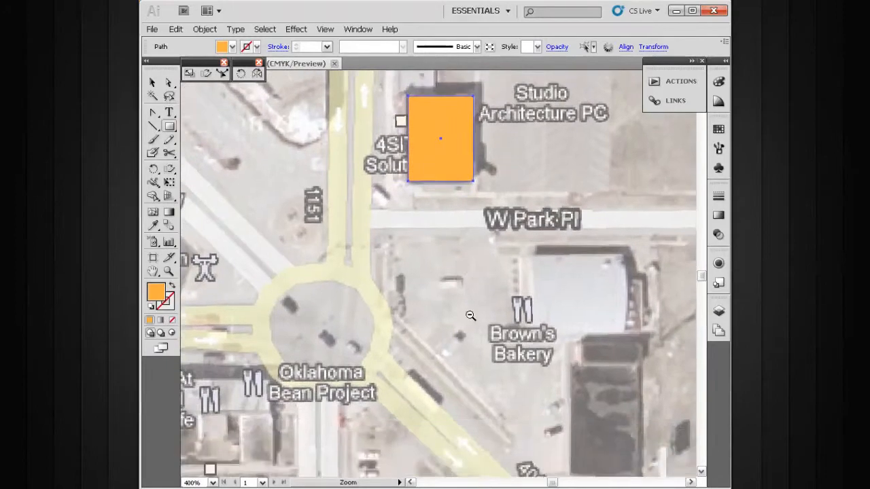
left_click(470, 316, "ctrl+alt")
left_click(469, 316, "ctrl+alt")
left_click_drag(408, 303, 450, 391)
left_click_drag(410, 336, 492, 376)
left_click_drag(417, 344, 555, 343)
left_click_drag(468, 322, 462, 325)
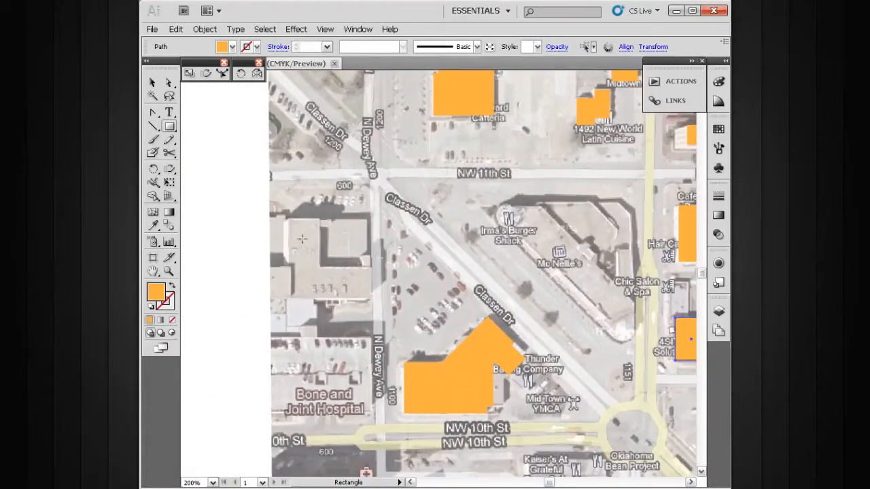
left_click_drag(343, 293, 365, 278)
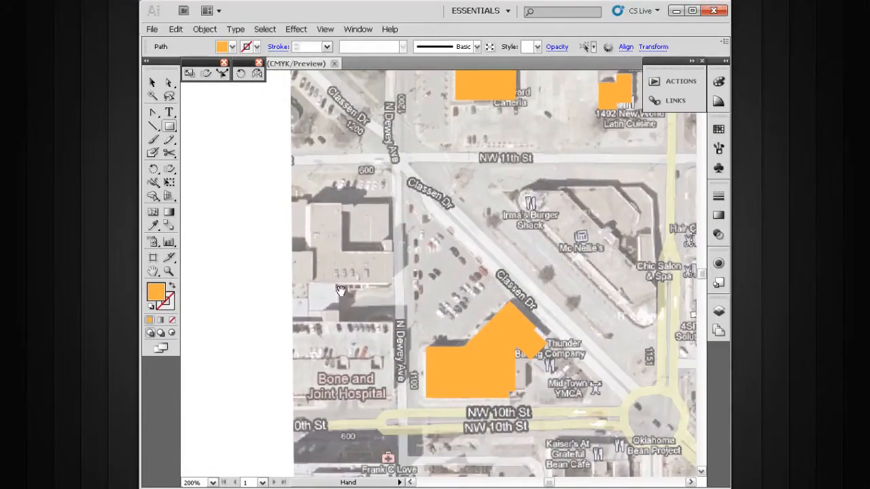
left_click_drag(552, 167, 269, 430)
left_click_drag(399, 267, 407, 319)
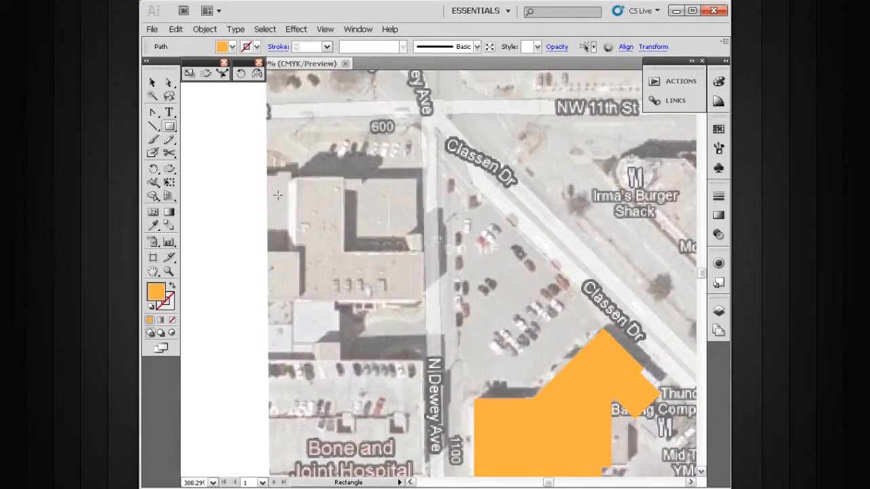
left_click_drag(466, 285, 391, 279)
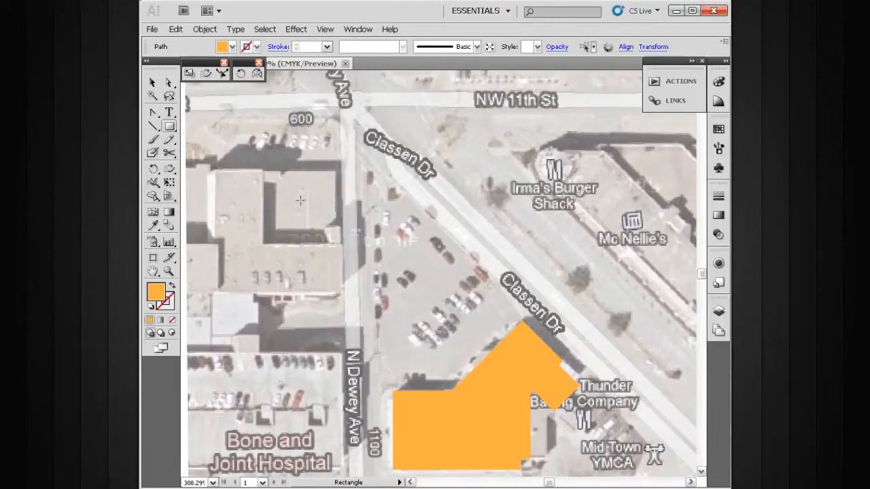
left_click_drag(336, 257, 452, 263)
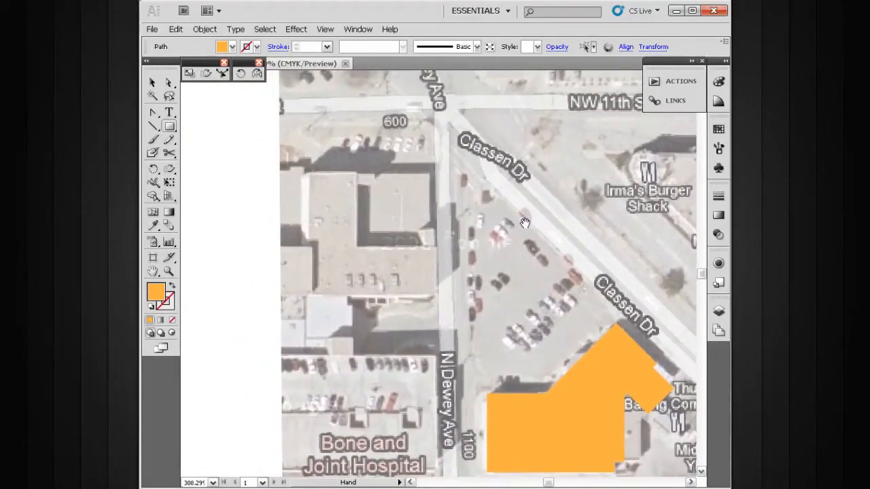
- Draw a large rectangle covering the wedge-shaped block with Irma's Burger Shack and Mc Nellie's, adjusting its side to the building's extent
left_click(540, 263, "ctrl+alt")
left_click(541, 264, "ctrl+alt")
left_click_drag(489, 297, 521, 335)
left_click_drag(516, 299, 370, 307)
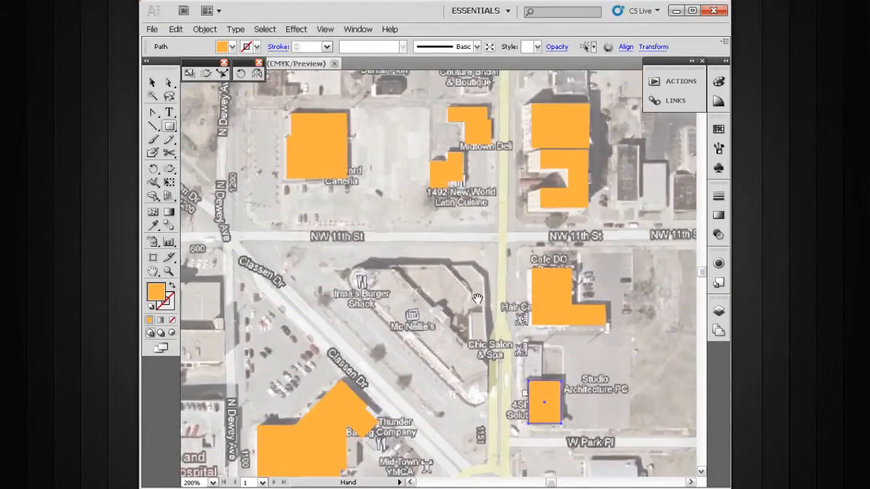
mouse_move(474, 280)
left_mouse_down()
mouse_move(470, 314)
mouse_move(466, 284)
left_mouse_up()
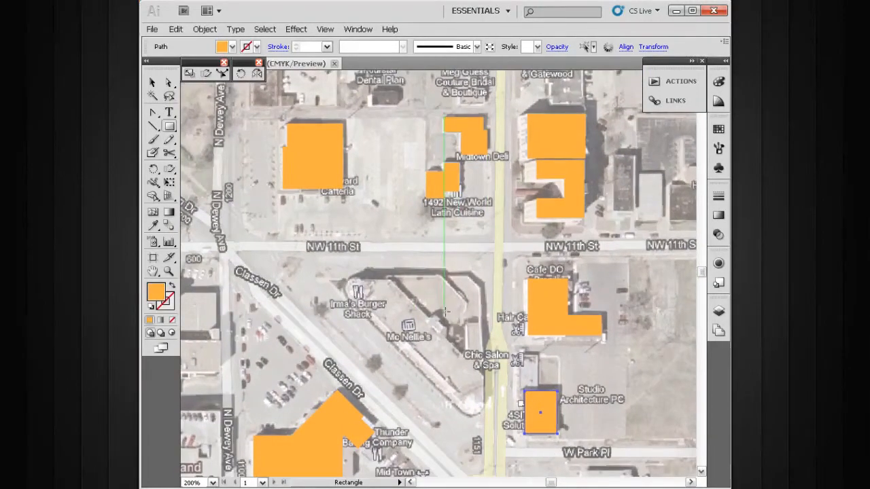
scroll(456, 301, "down", 3)
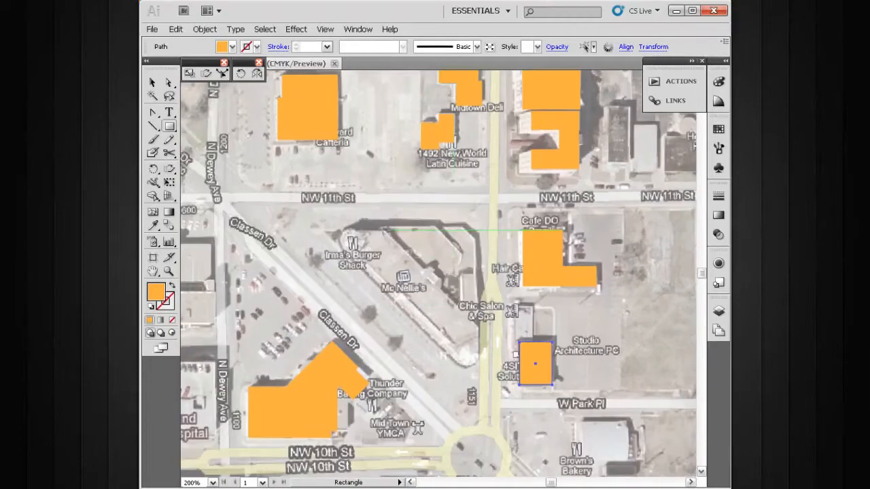
left_click_drag(588, 175, 296, 390)
left_click_drag(413, 281, 431, 301)
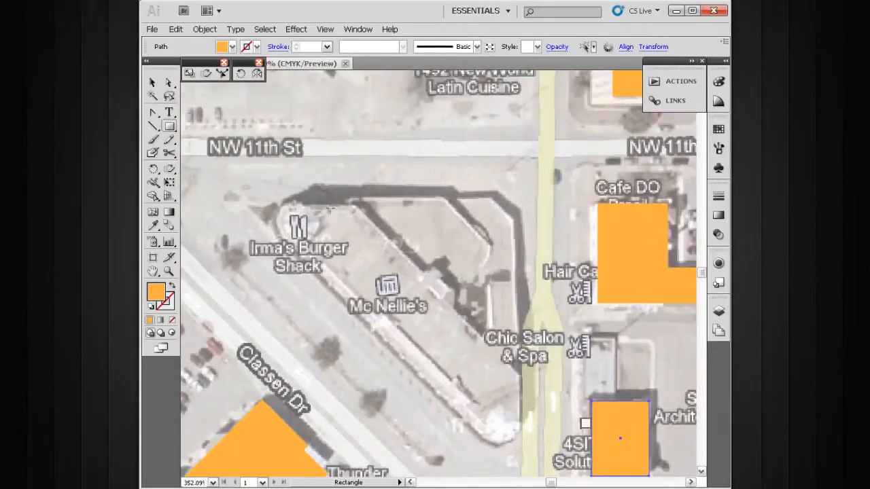
left_click_drag(515, 197, 277, 444)
key("v")
left_click_drag(434, 286, 435, 288)
left_click_drag(282, 319, 277, 319)
- Delete the large rectangle's lower-left anchor point to turn it into a triangle following the building's diagonal front
key("p")
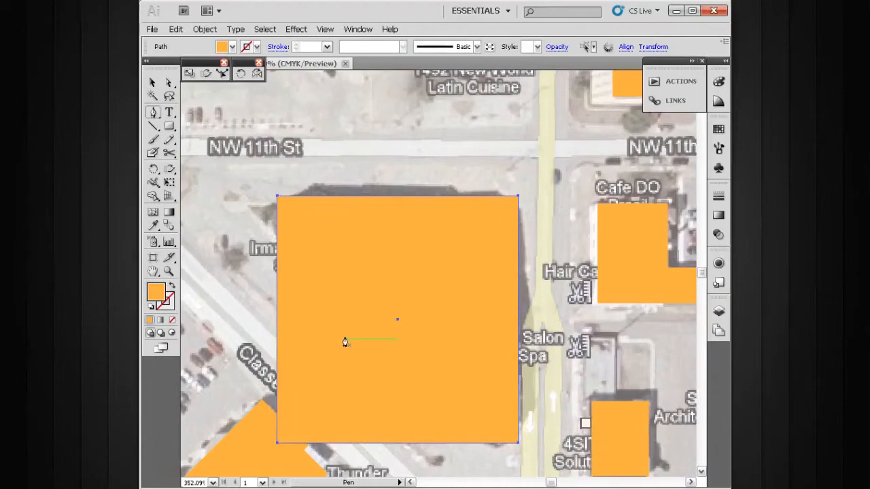
left_click_drag(346, 344, 354, 328)
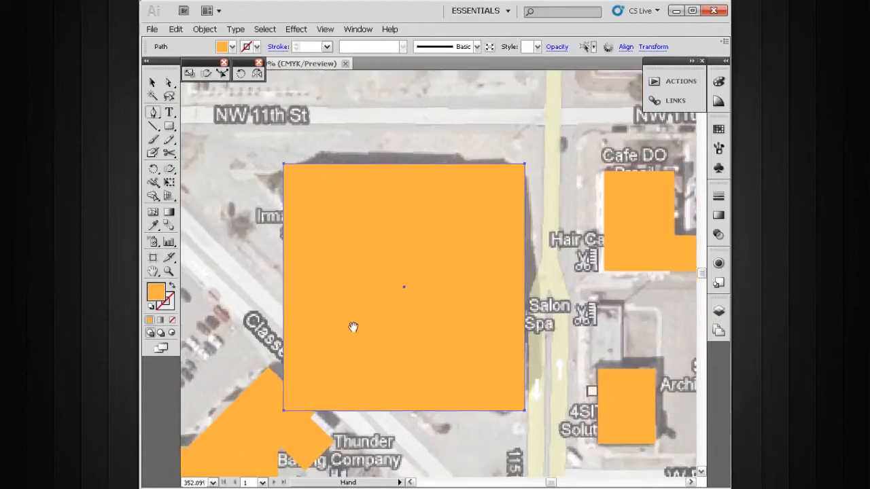
left_click(284, 411)
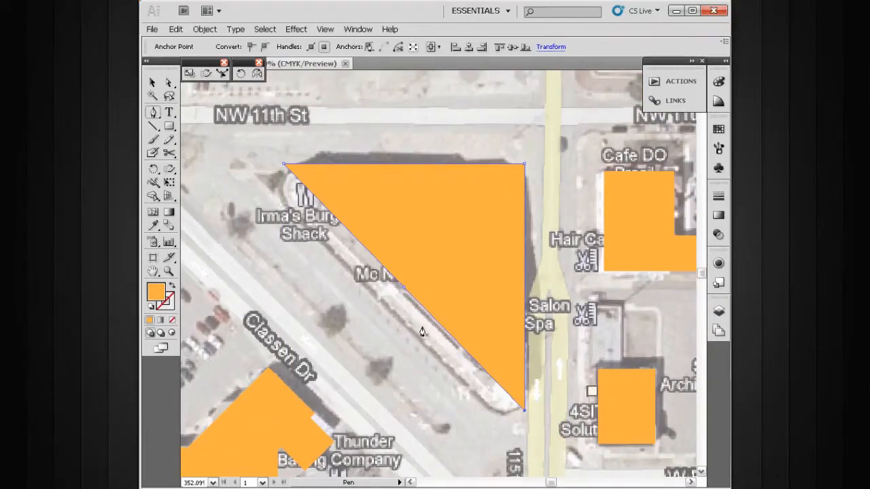
key("v")
left_click_drag(495, 240, 444, 276)
left_click(462, 305, "ctrl+alt")
left_click(462, 305, "ctrl+alt")
left_click_drag(440, 330, 399, 241)
- Draw two upright rectangles over the pair of narrow neighbouring buildings north of NW 11th St, east of the notched building
key("m")
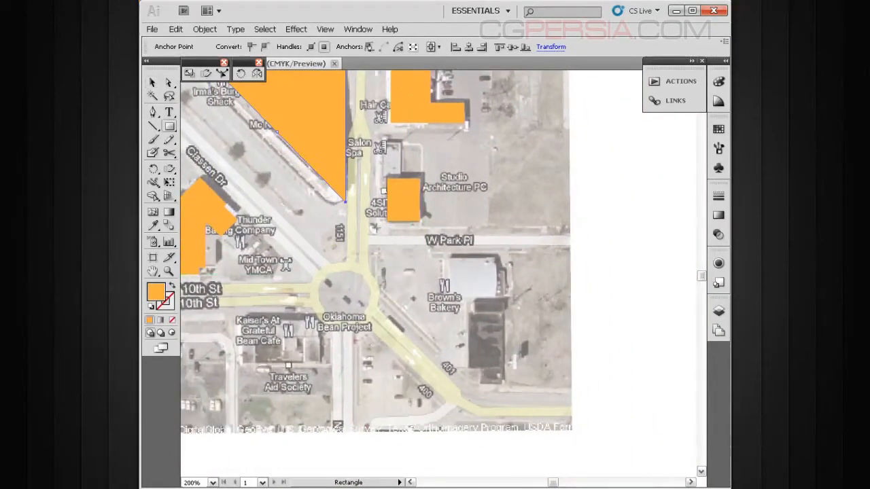
left_click_drag(365, 215, 382, 253)
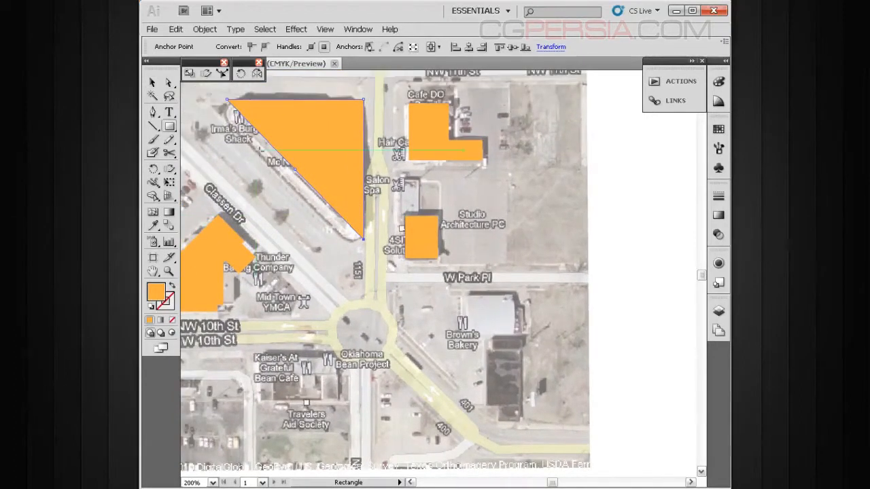
left_click_drag(435, 291, 400, 239)
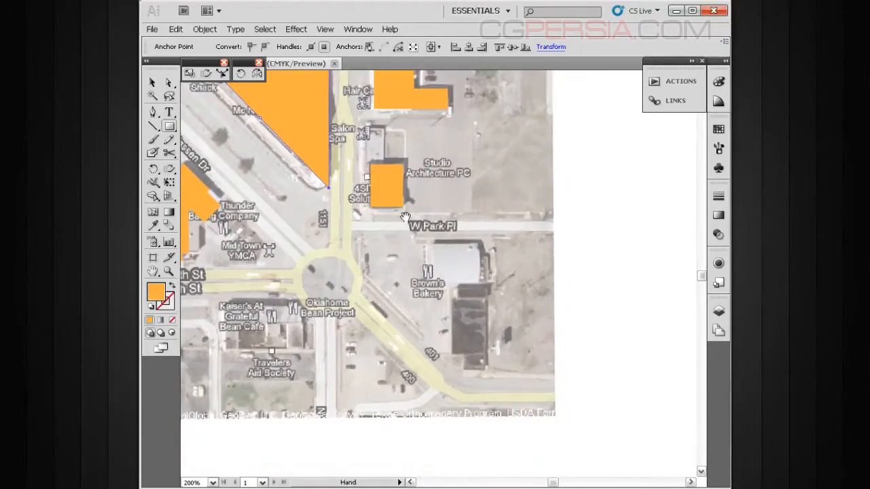
left_click_drag(443, 221, 462, 349)
left_click_drag(421, 240, 448, 322)
left_click_drag(439, 259, 431, 327)
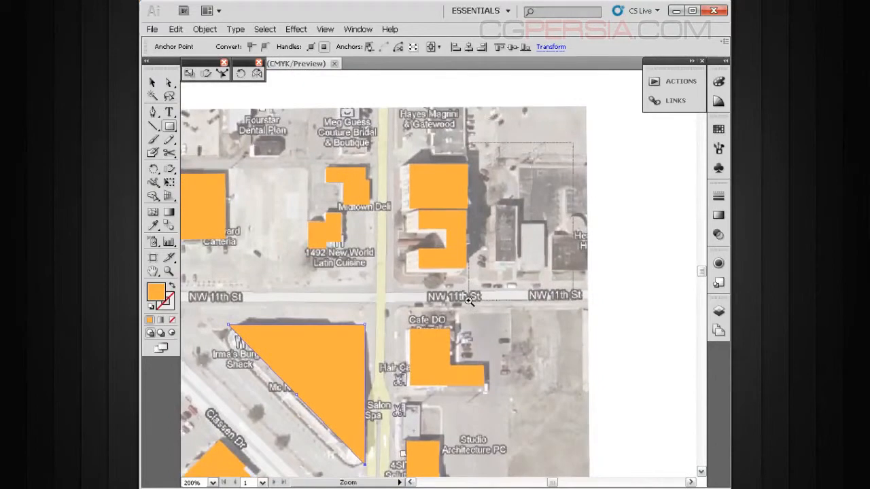
left_click_drag(541, 209, 534, 211)
left_click_drag(469, 199, 513, 315)
left_click_drag(570, 236, 519, 330)
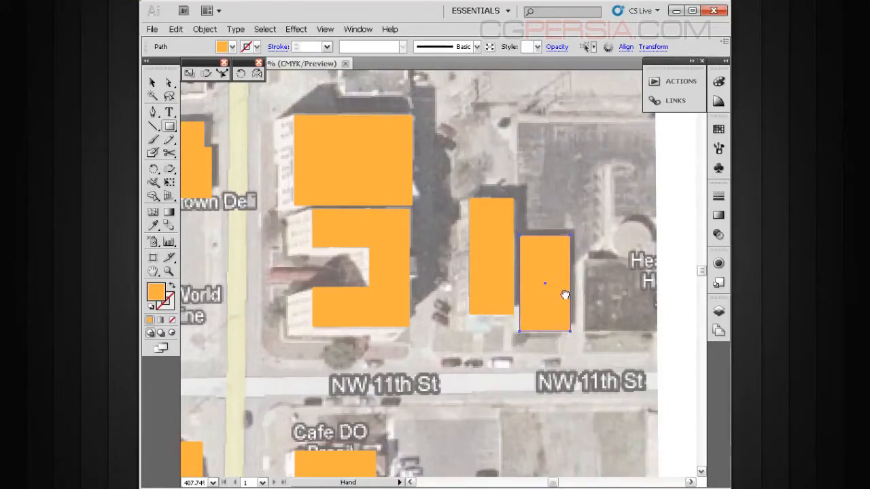
- Draw a rectangle over the dark-roofed building at the map's eastern edge north of NW 11th St and trim its east side to the reference edge
left_click_drag(566, 293, 493, 277)
left_click_drag(579, 236, 487, 312)
key("v")
left_click_drag(534, 237, 534, 235)
left_click_drag(488, 274, 486, 275)
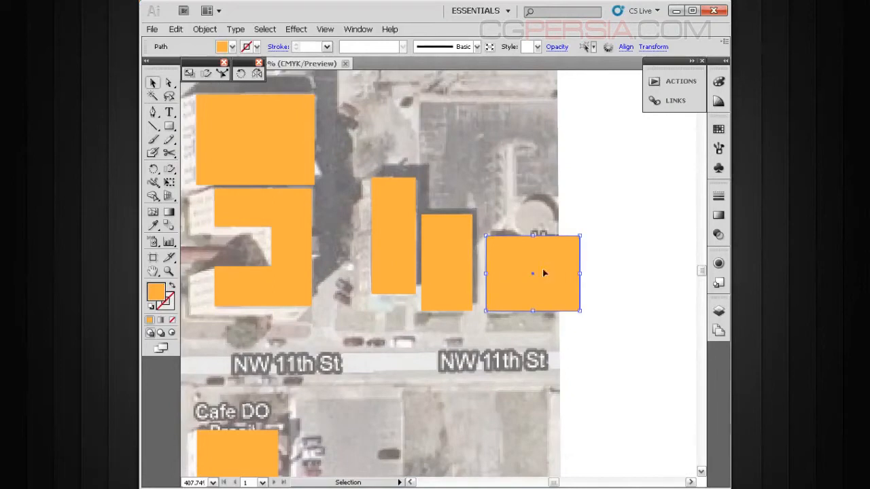
left_click_drag(578, 276, 559, 275)
left_click(592, 257)
- Survey the whole map for untraced buildings, examining the blocks around Classen Dr and NW 11th St
left_click_drag(508, 257, 521, 325)
left_click(482, 281, "ctrl+alt")
left_click(482, 282, "ctrl+alt")
left_click_drag(322, 275, 591, 264)
left_click_drag(462, 281, 558, 176)
left_click_drag(493, 272, 506, 209)
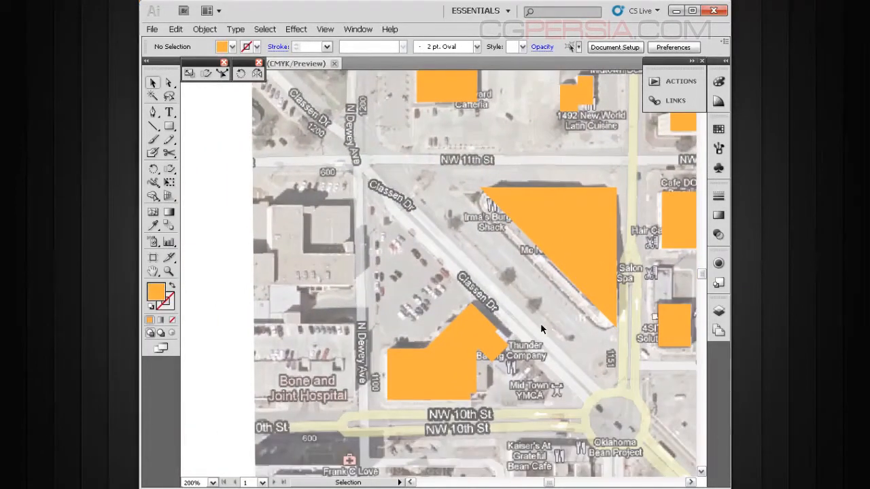
left_click_drag(643, 240, 517, 297)
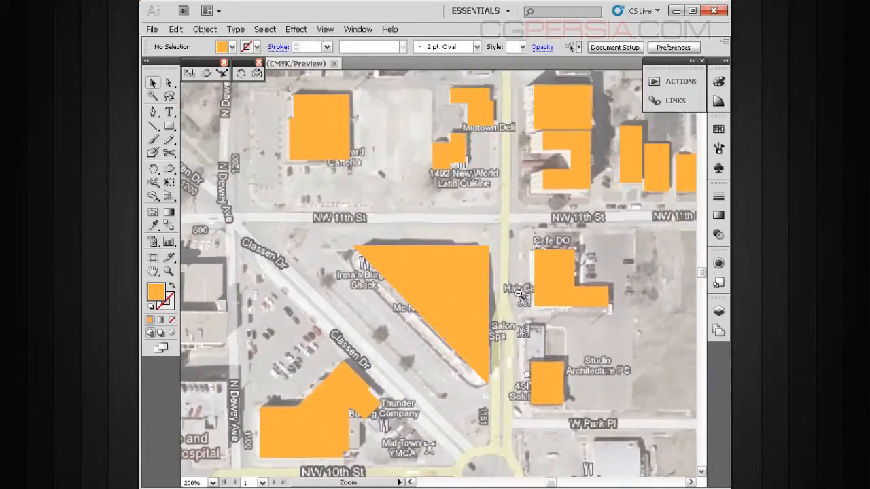
left_click(517, 297, "ctrl+alt")
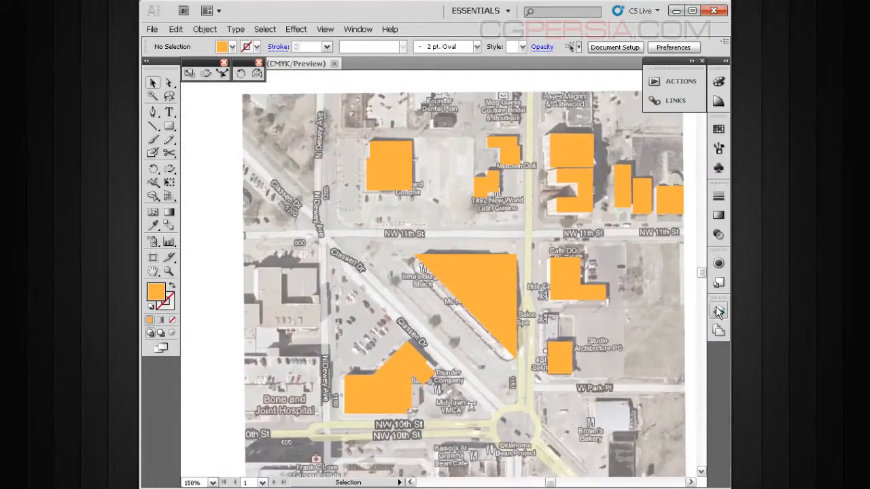
- Make the roads layer visible again over the traced buildings
left_click(718, 310)
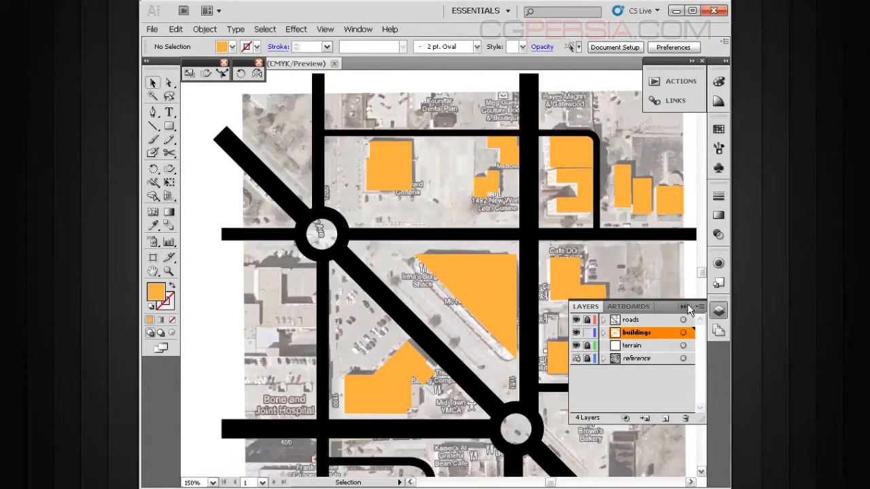
left_click(685, 307)
left_click_drag(598, 289, 547, 310)
left_click_drag(528, 229, 557, 206)
left_click_drag(522, 255, 535, 239)
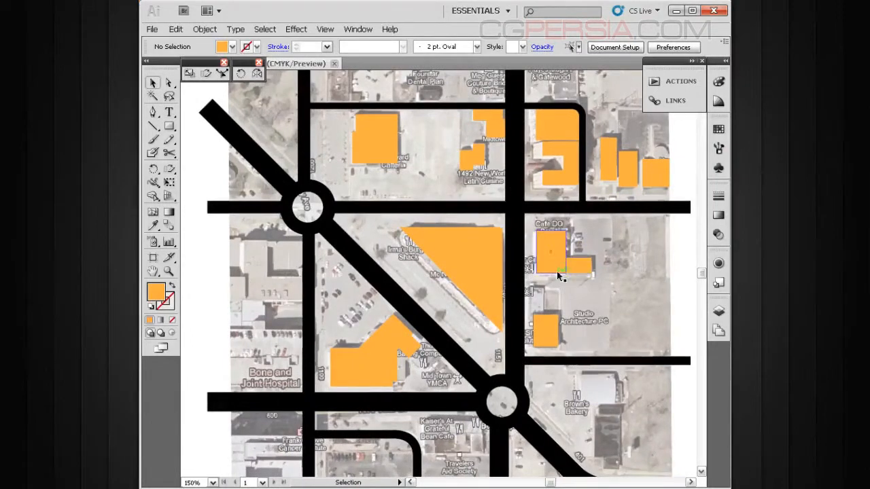
- Merge the two overlapping Cafe DO Brasil rectangles into one L-shaped footprint with the Shape Builder tool
left_click_drag(666, 168, 439, 384)
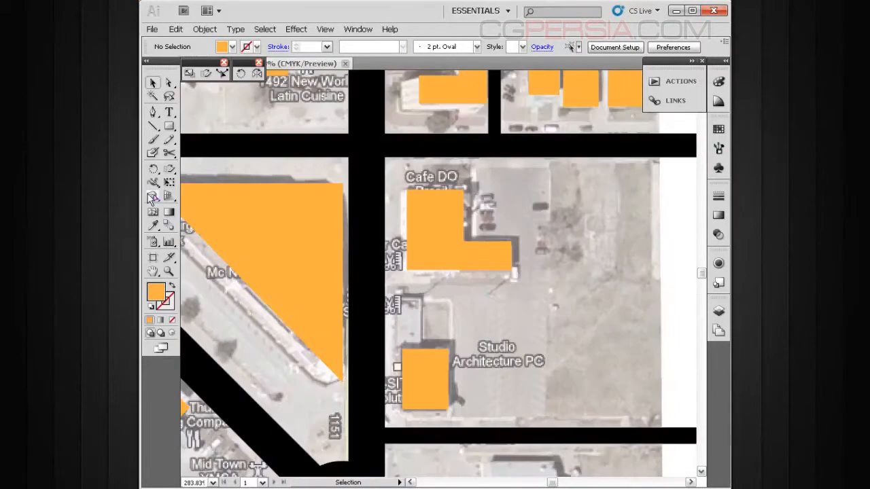
left_click(439, 252)
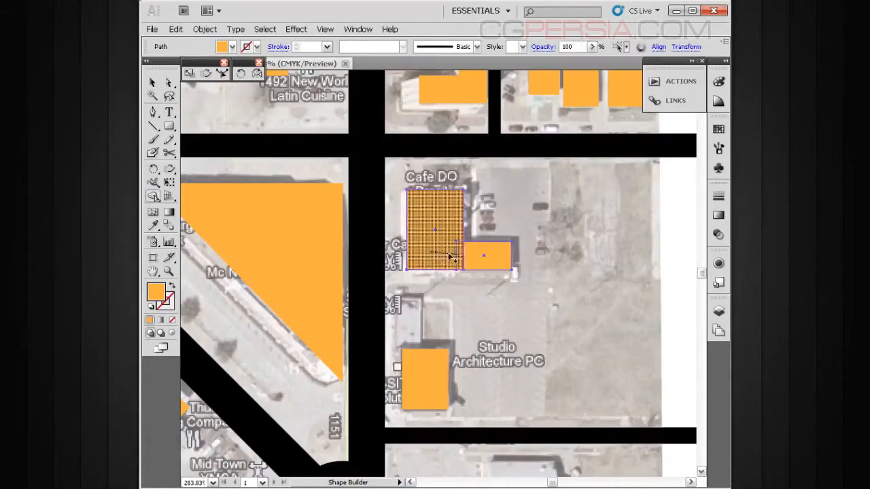
left_click_drag(422, 360, 531, 262)
left_click(471, 286, "ctrl+alt")
left_click_drag(302, 346, 442, 334)
left_click(468, 317, "ctrl+alt")
left_click(468, 318, "ctrl+alt")
left_click_drag(520, 240, 470, 346)
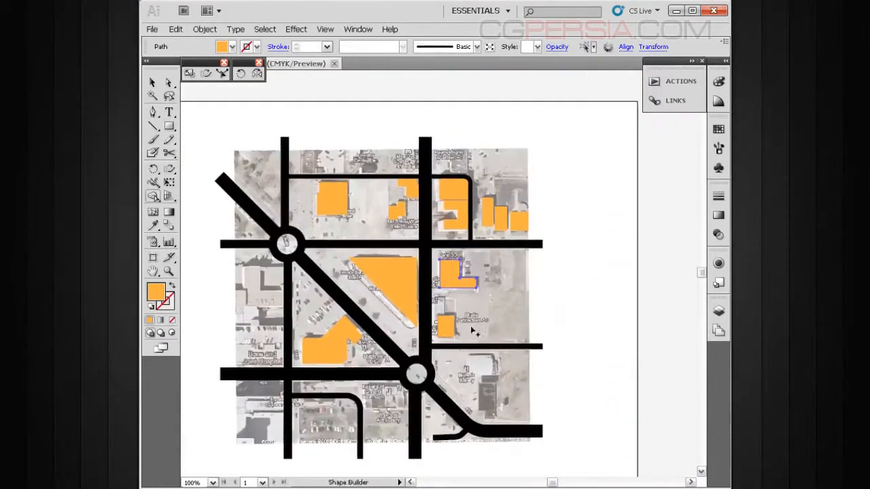
- Merge the overlapping rectangles of the building beside Thunder Baking Company into one footprint with the Shape Builder tool
key("ctrl+a")
left_click_drag(445, 286, 484, 279)
left_click_drag(508, 259, 274, 358)
left_click_drag(363, 324, 443, 376)
mouse_move(522, 254)
left_mouse_down()
mouse_move(404, 350)
mouse_move(321, 381)
mouse_move(446, 393)
left_mouse_up()
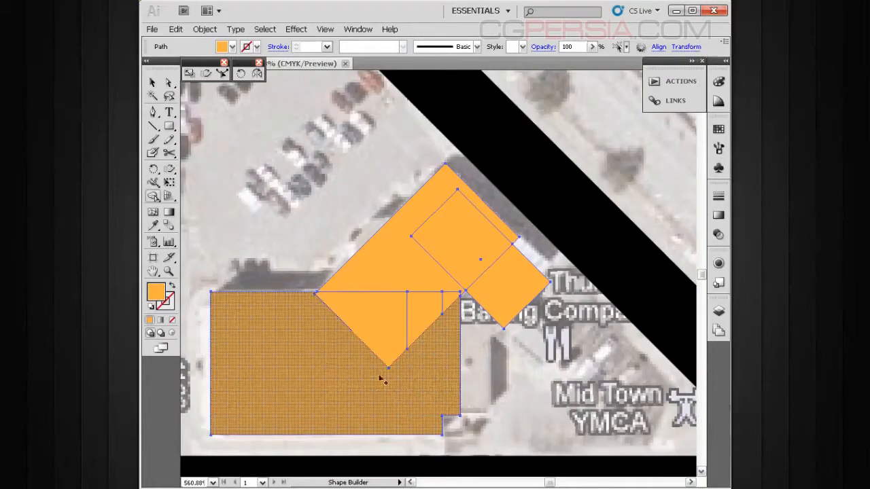
left_click_drag(332, 378, 437, 309)
mouse_move(355, 342)
left_mouse_down()
mouse_move(467, 252)
mouse_move(494, 261)
mouse_move(507, 299)
mouse_move(441, 278)
mouse_move(464, 436)
left_mouse_up()
key("space")
left_click(465, 311, "ctrl+alt")
left_click(465, 311, "ctrl+alt")
left_click(465, 311, "ctrl+alt")
left_click_drag(445, 316, 464, 312)
left_click(536, 299, "ctrl+alt")
left_click_drag(433, 275, 493, 360)
left_click(475, 324, "ctrl+alt")
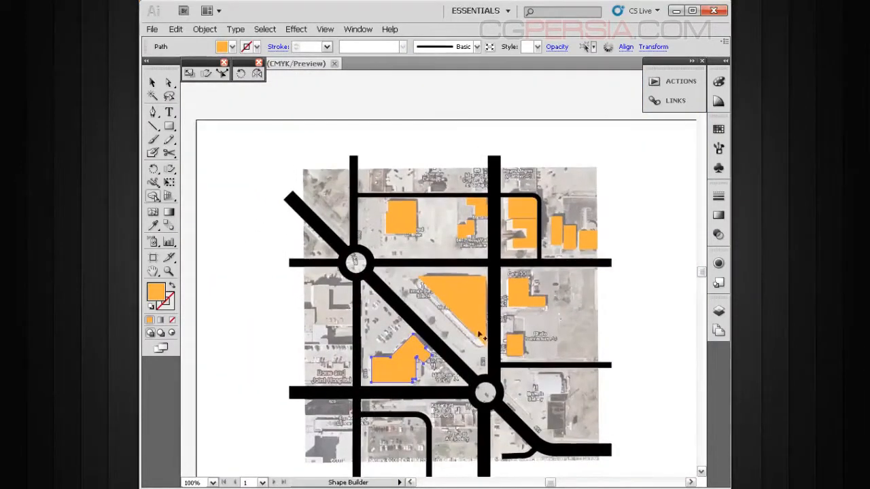